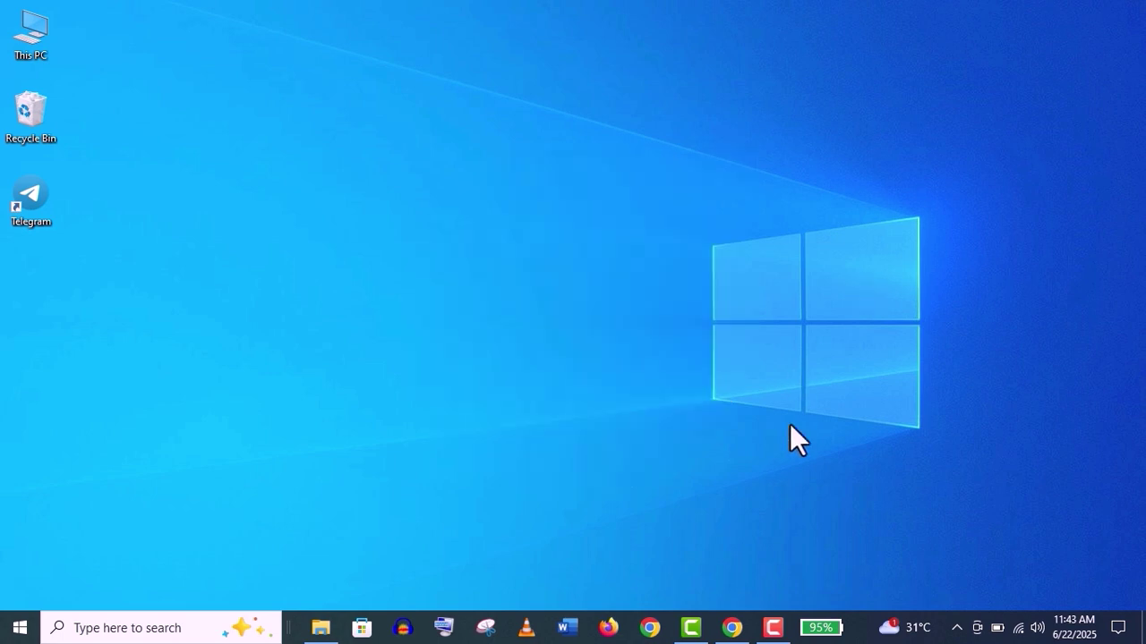
Open anytospeech.com in Chrome and scroll to the Narrator Voice and Narrator Style section
click(730, 628)
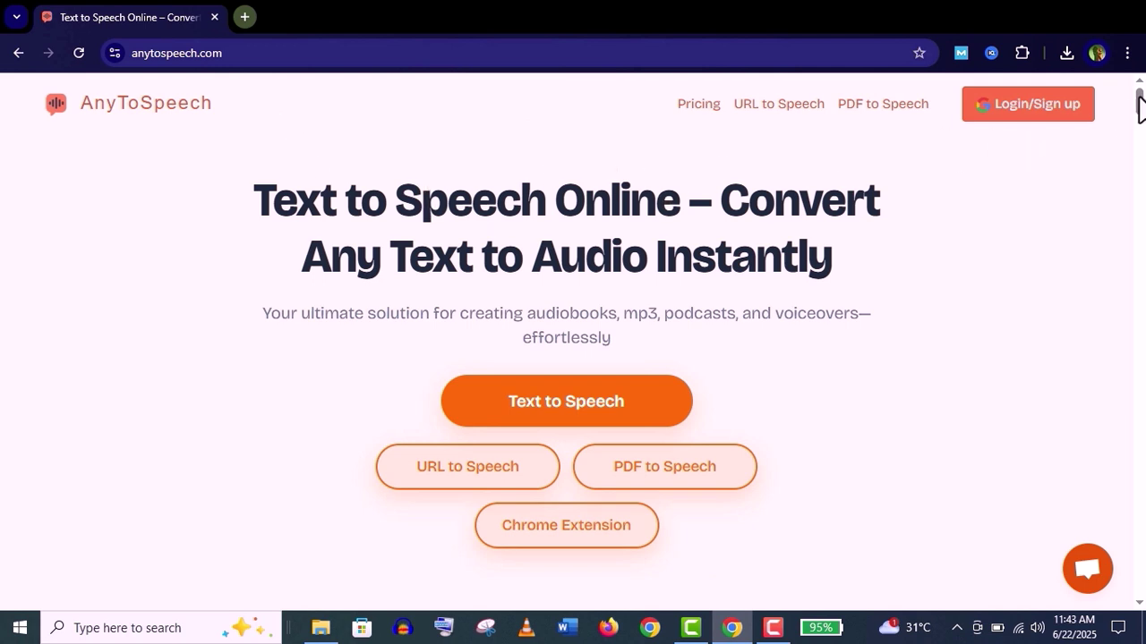
drag(1139, 105, 1141, 143)
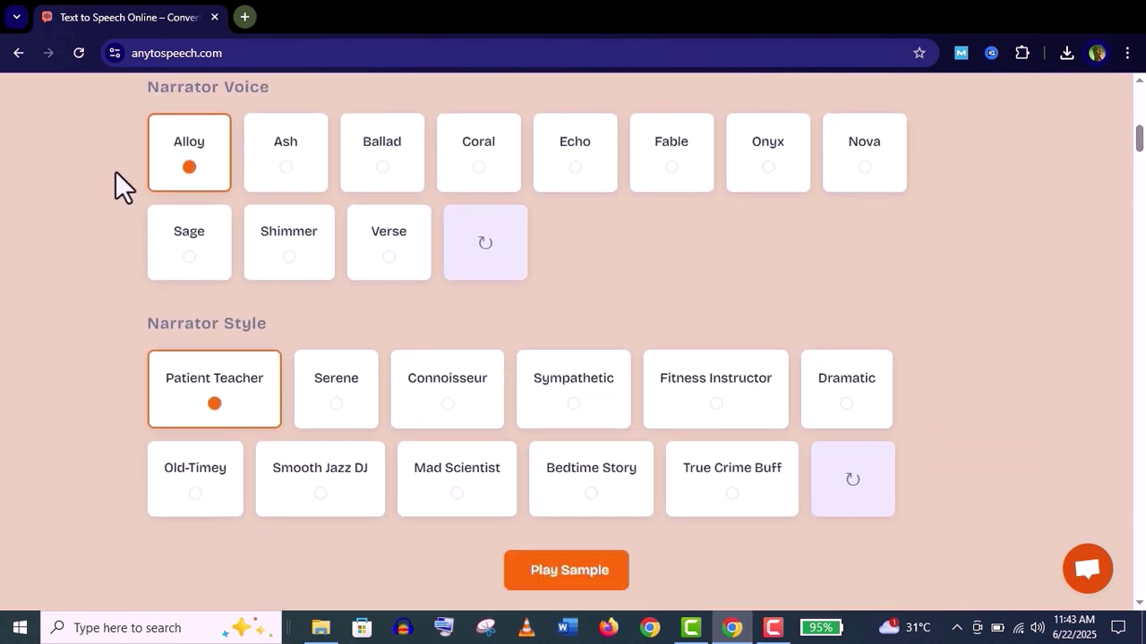
Play, then stop, a sample of the Ash voice with the Sympathetic style
click(257, 177)
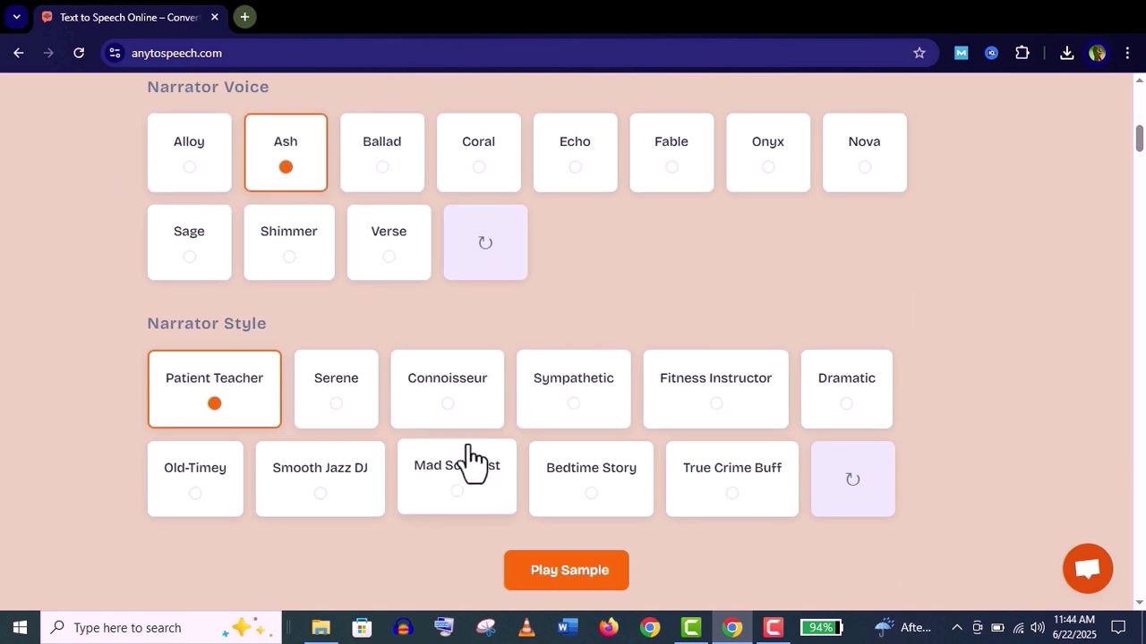
click(555, 389)
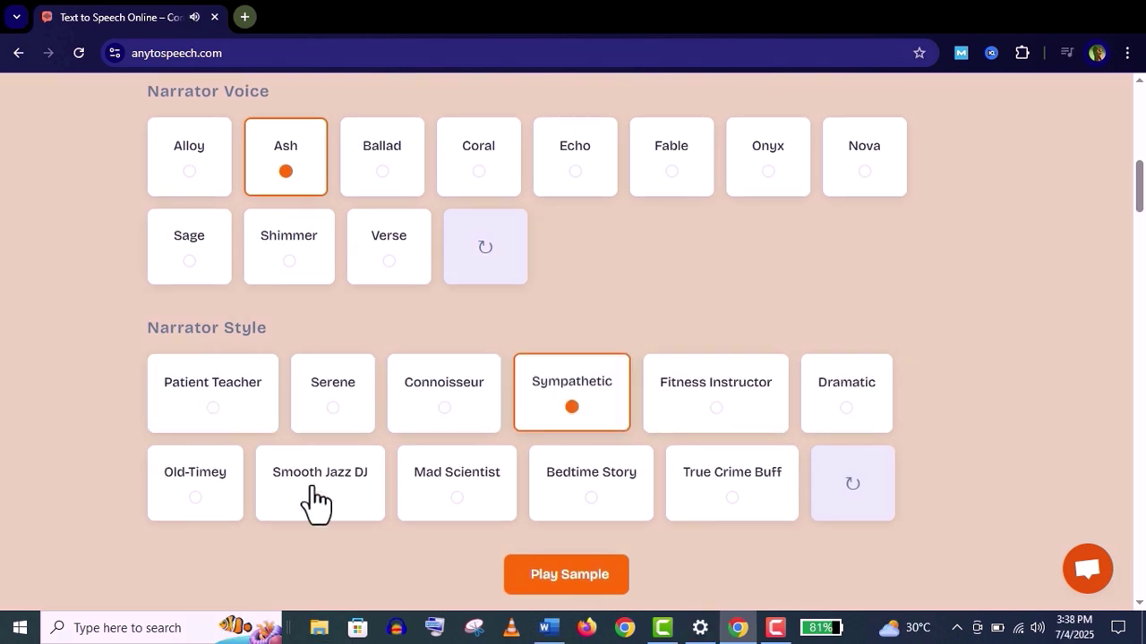
click(534, 590)
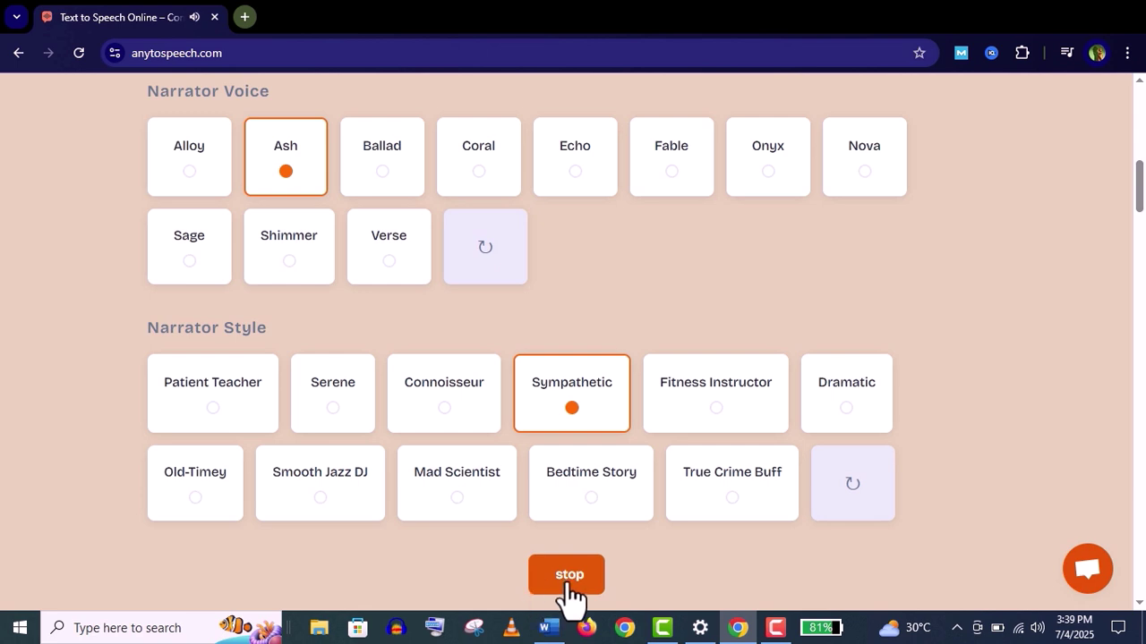
click(569, 587)
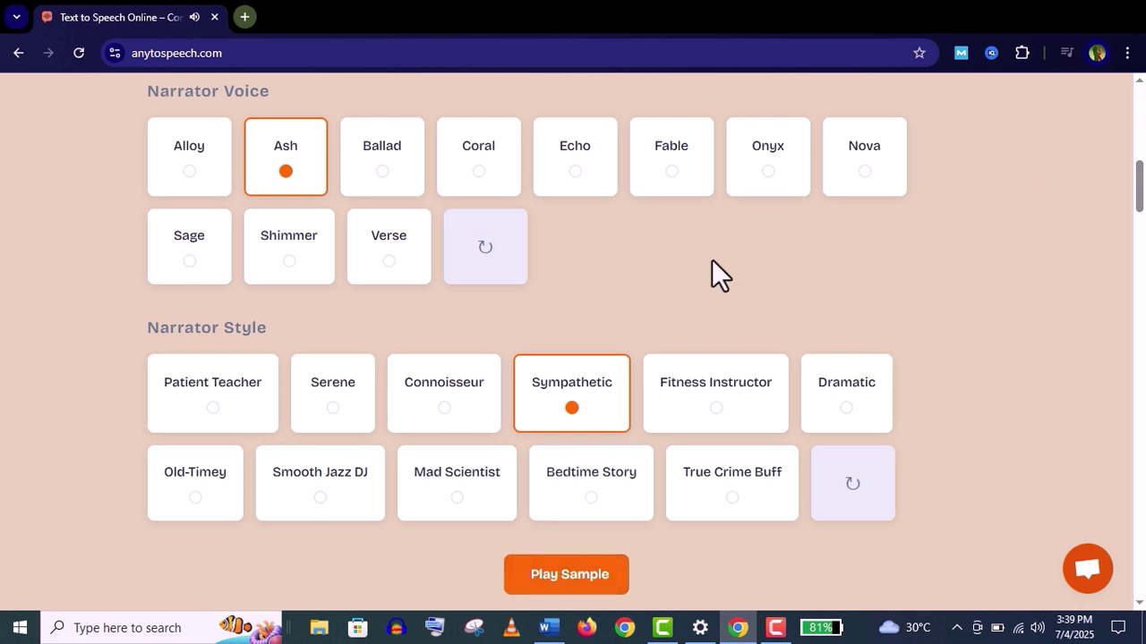
Play a sample of the Coral voice with the Old-Timey style
click(474, 190)
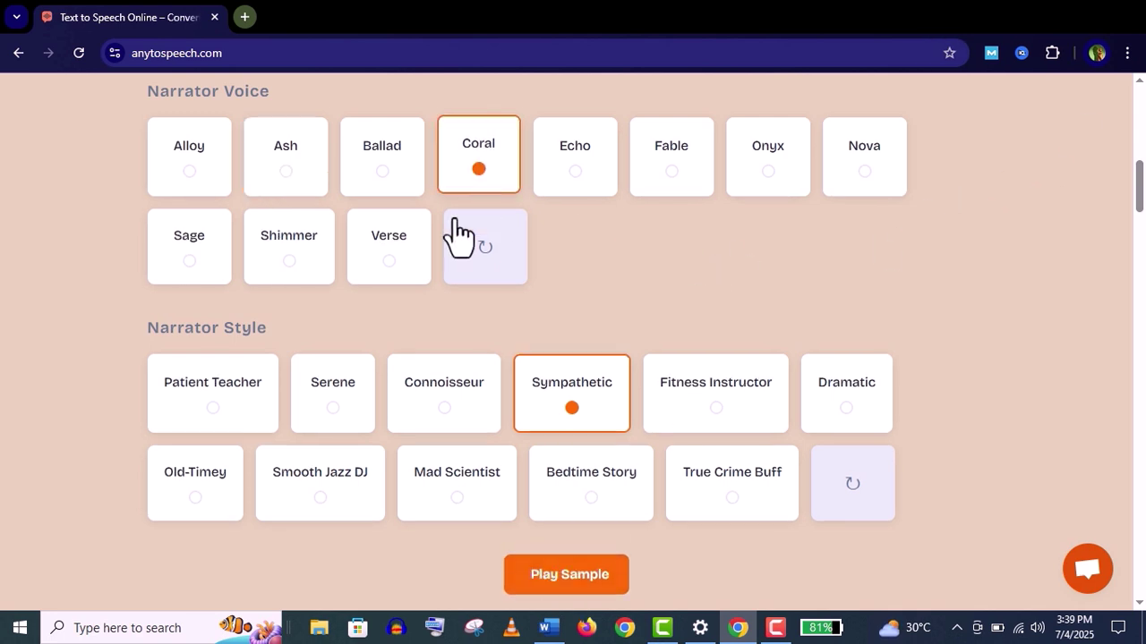
click(219, 495)
click(578, 586)
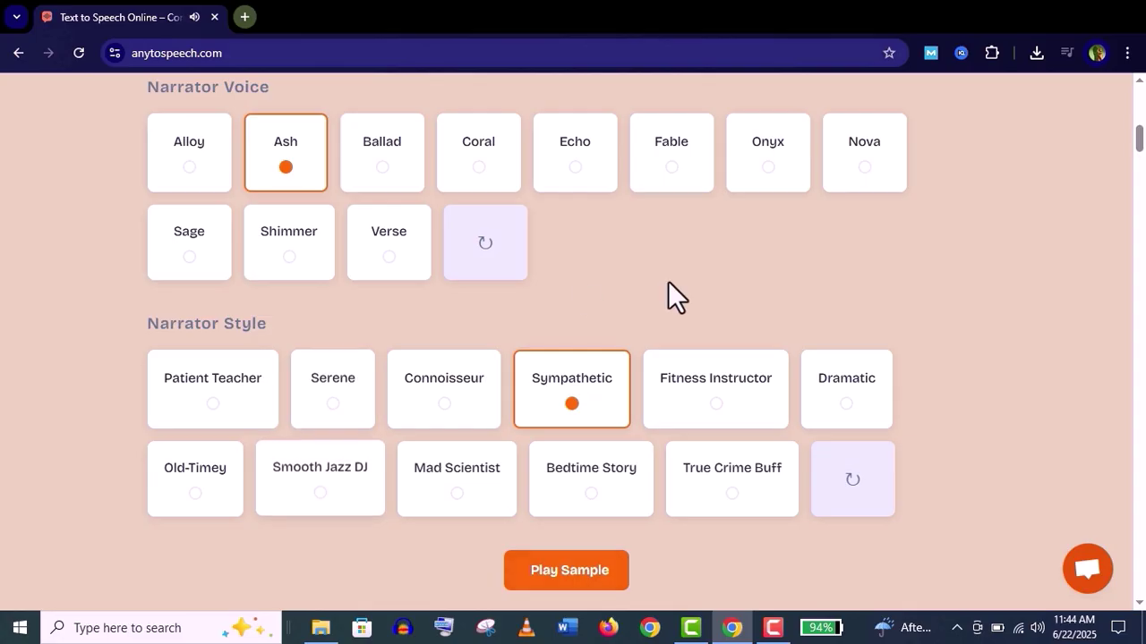
drag(1141, 145, 1143, 421)
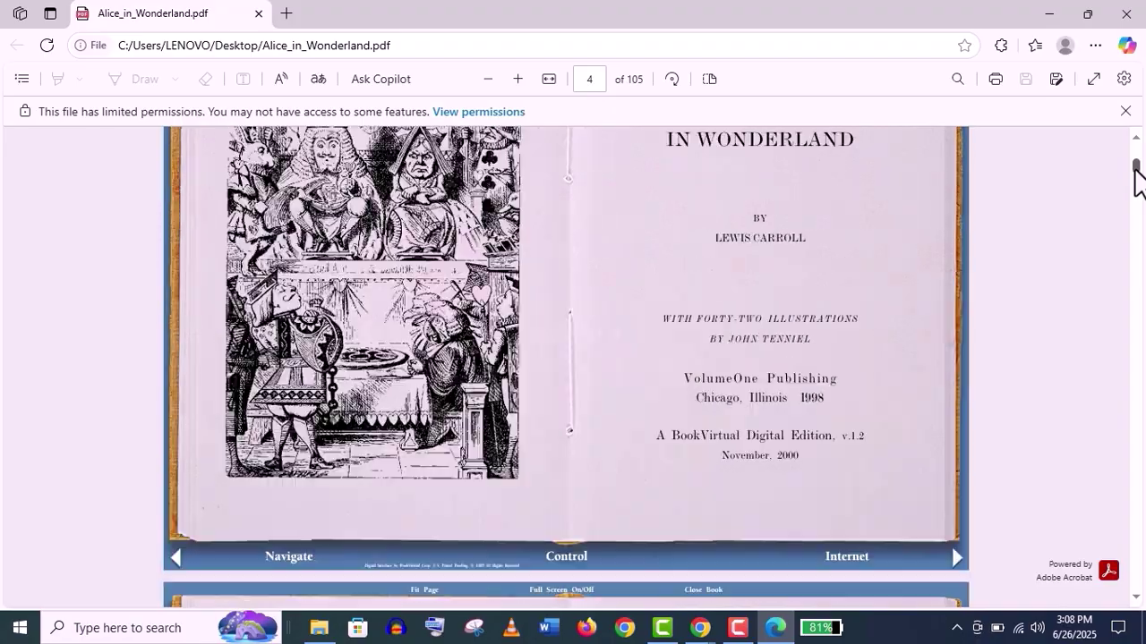
Browse the PDF to MP3, URL to Speech, Image to Speech and Chrome Extension cards down to pricing
scroll(1135, 179, down, 10)
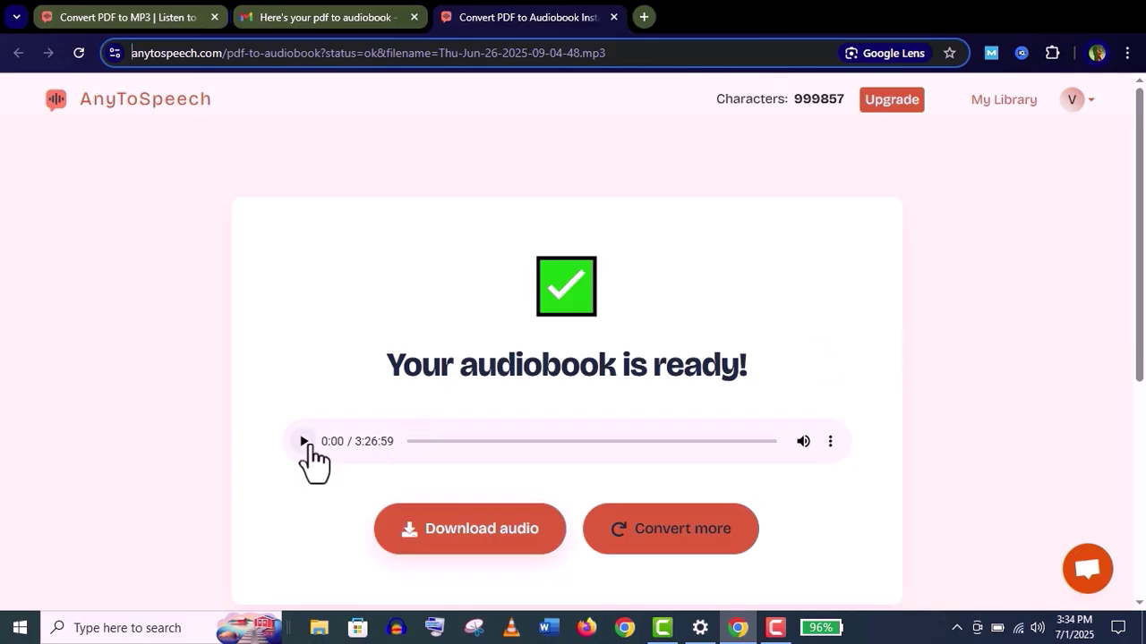
click(306, 442)
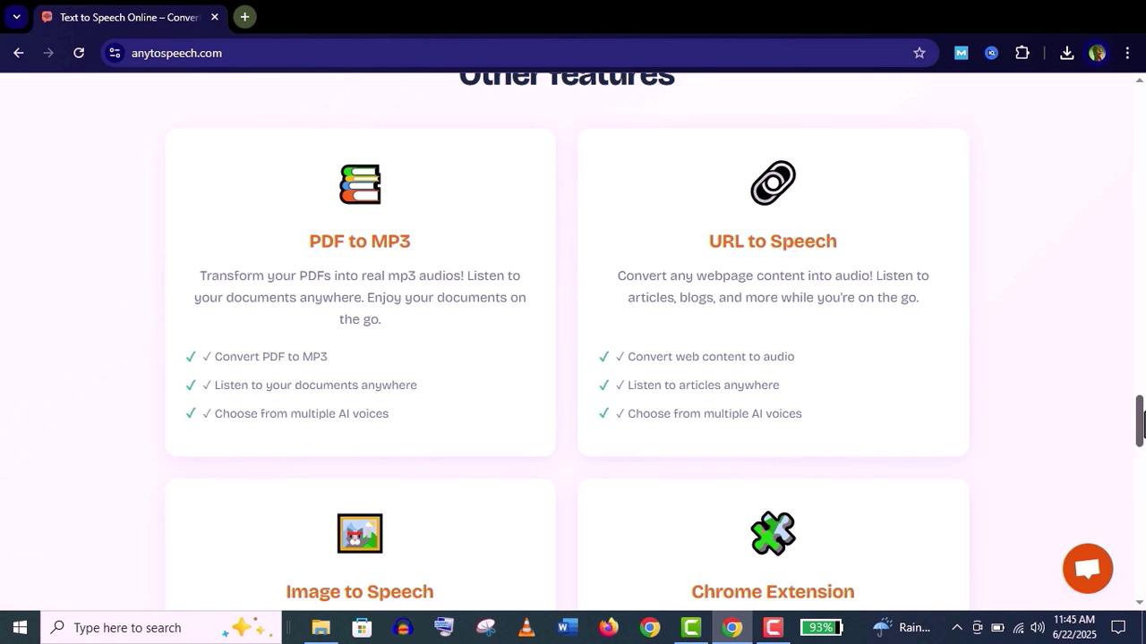
drag(1141, 423, 1141, 450)
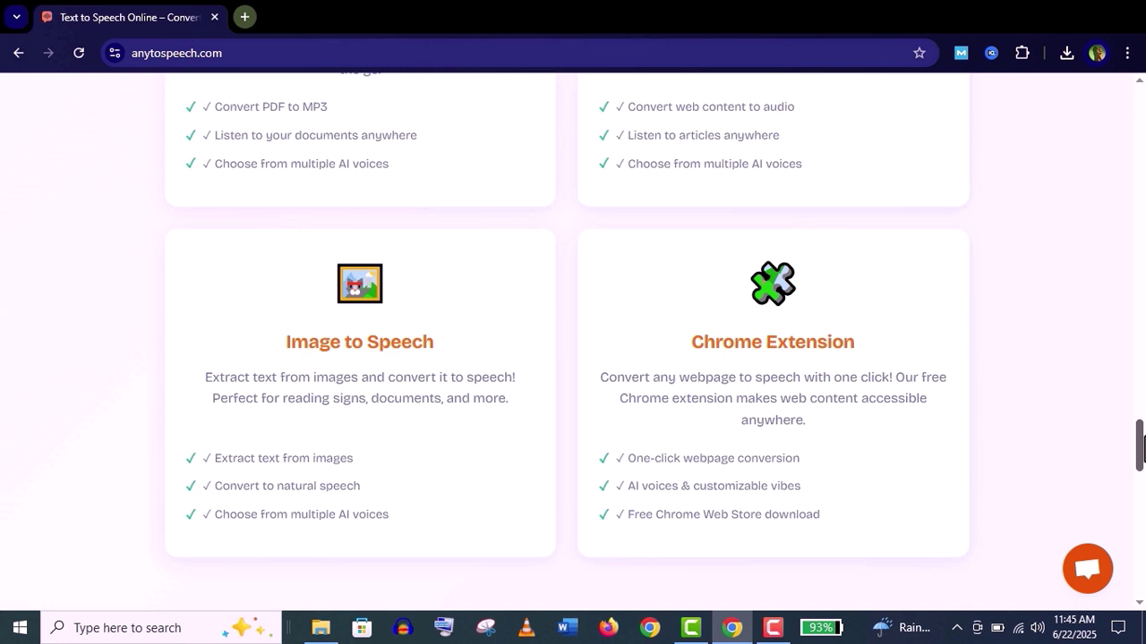
drag(1141, 448, 1142, 447)
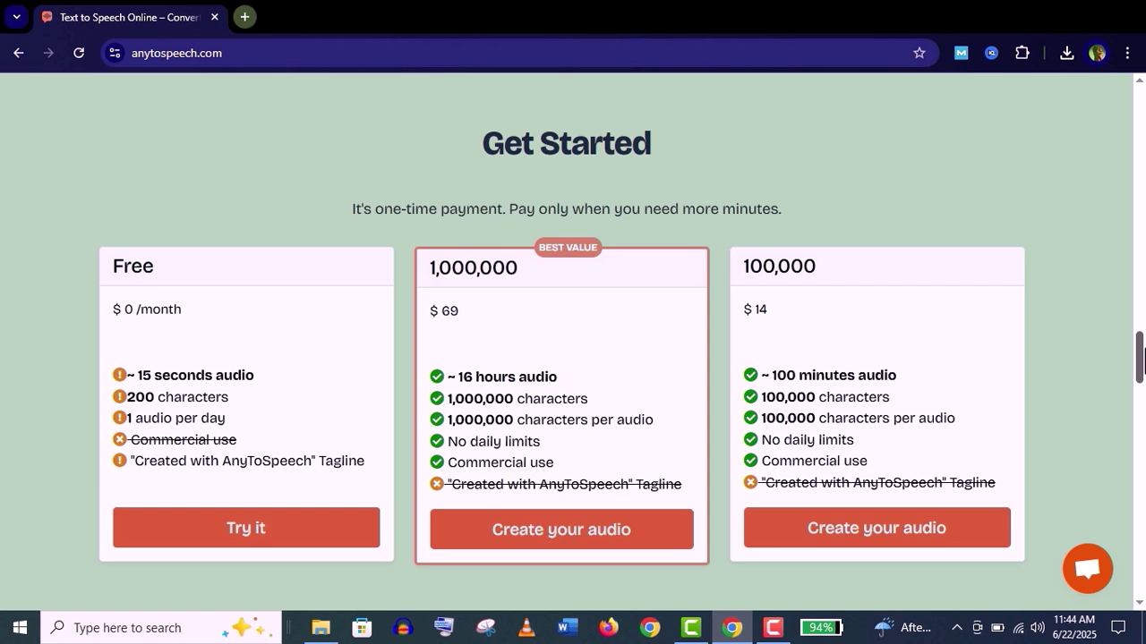
drag(1143, 361, 1143, 363)
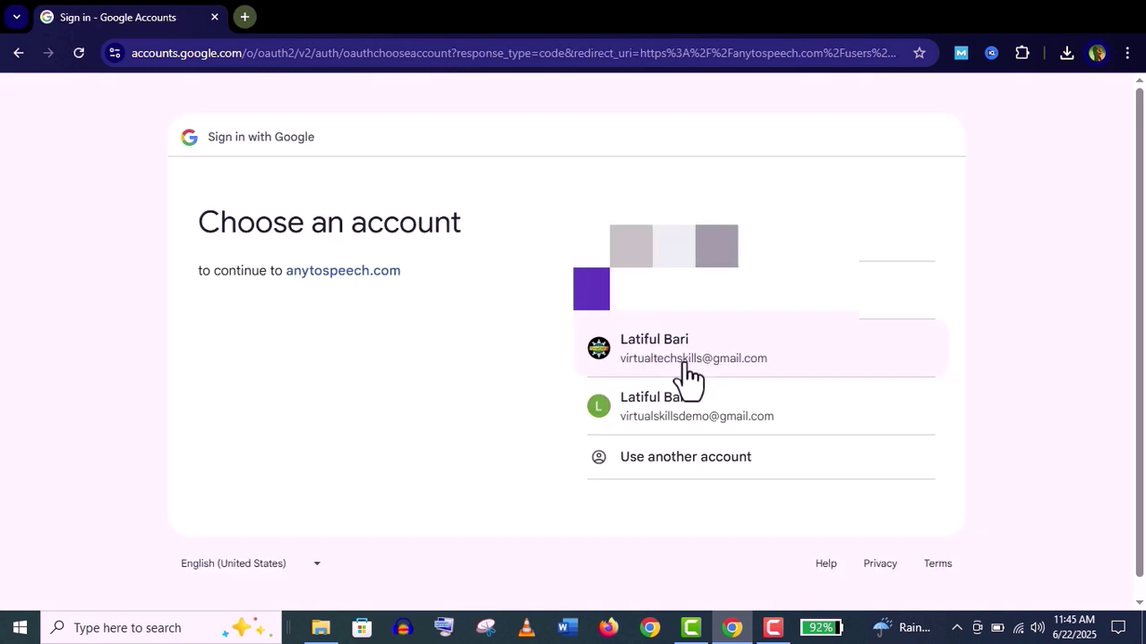
Sign in to AnyToSpeech with the Google account, then choose PDF as the conversion type
click(686, 362)
click(860, 431)
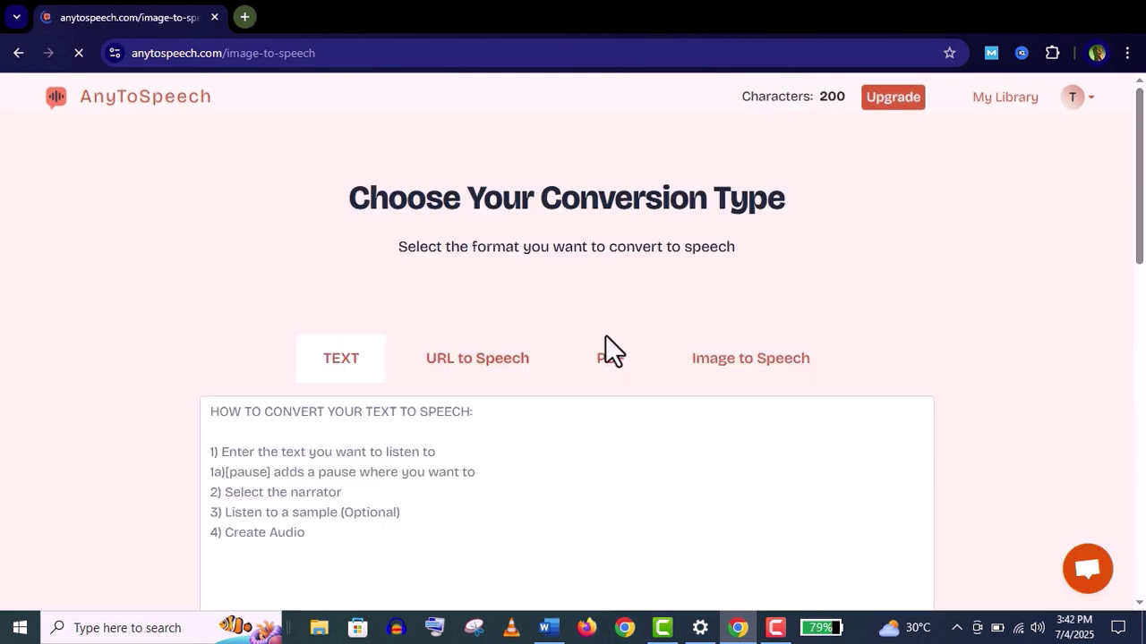
click(609, 358)
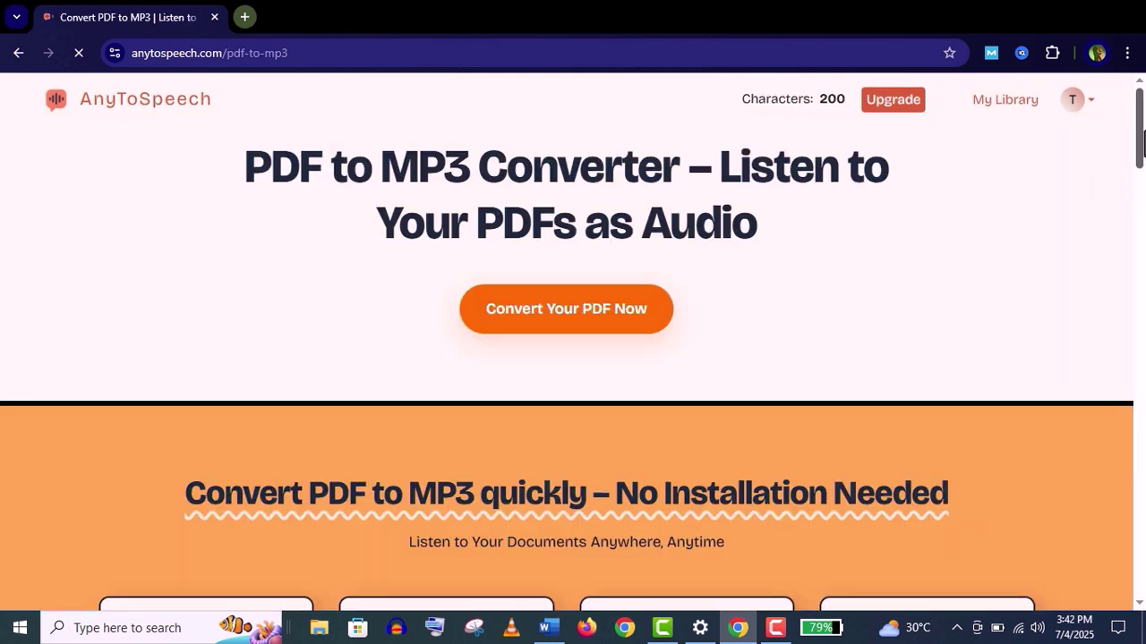
click(603, 362)
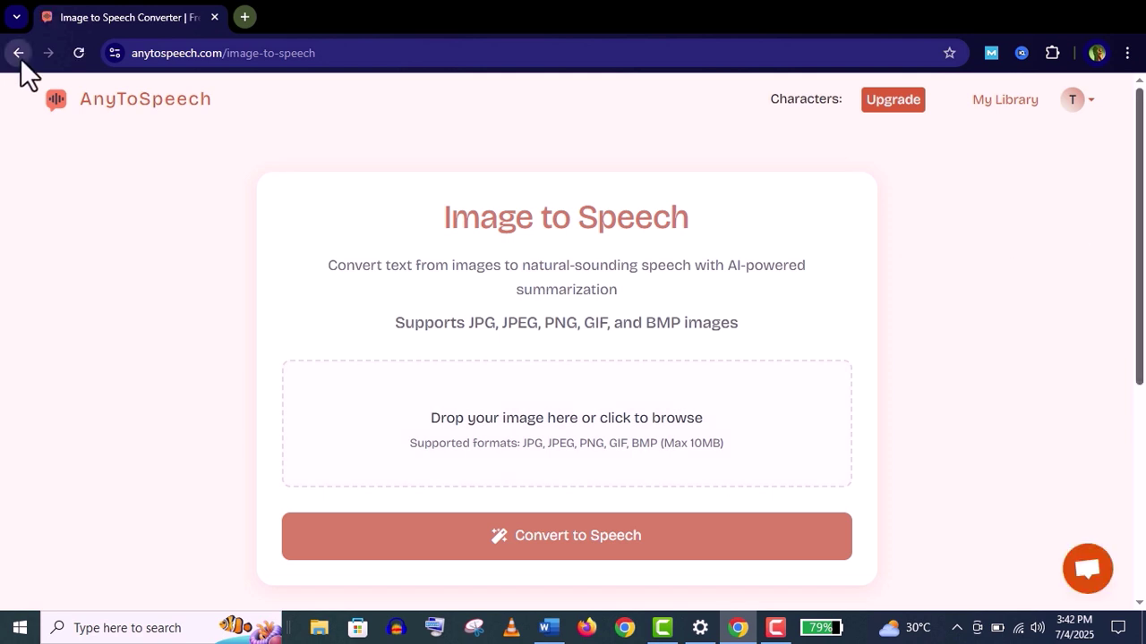
click(18, 53)
click(604, 361)
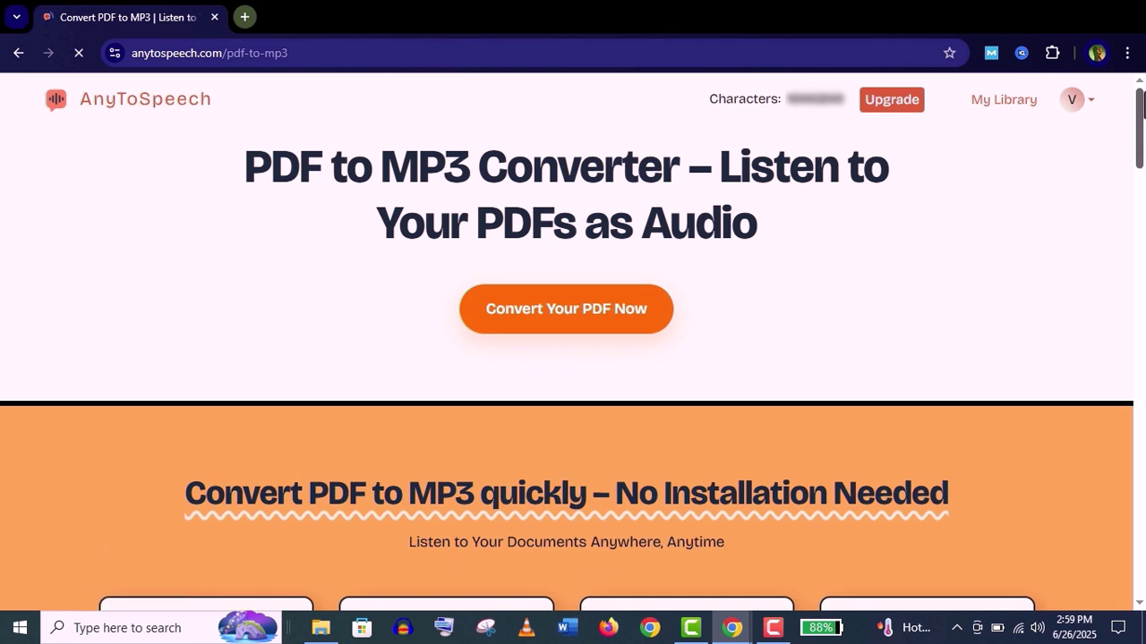
Select Ash in the audiobook form's Narrator Voice dropdown
drag(1142, 103, 1143, 188)
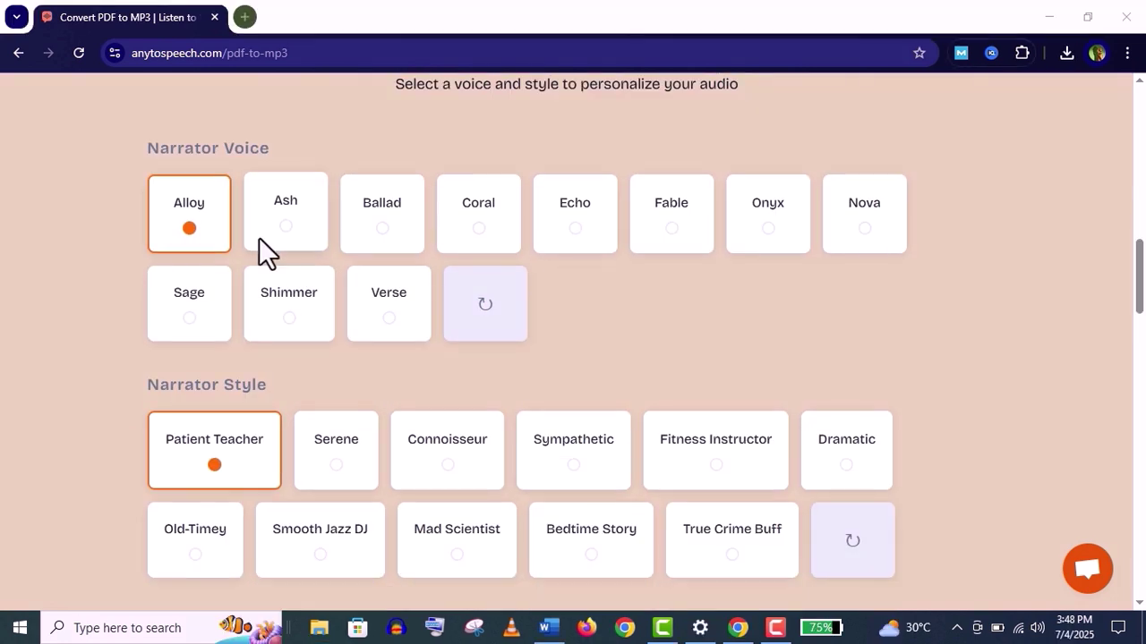
click(302, 248)
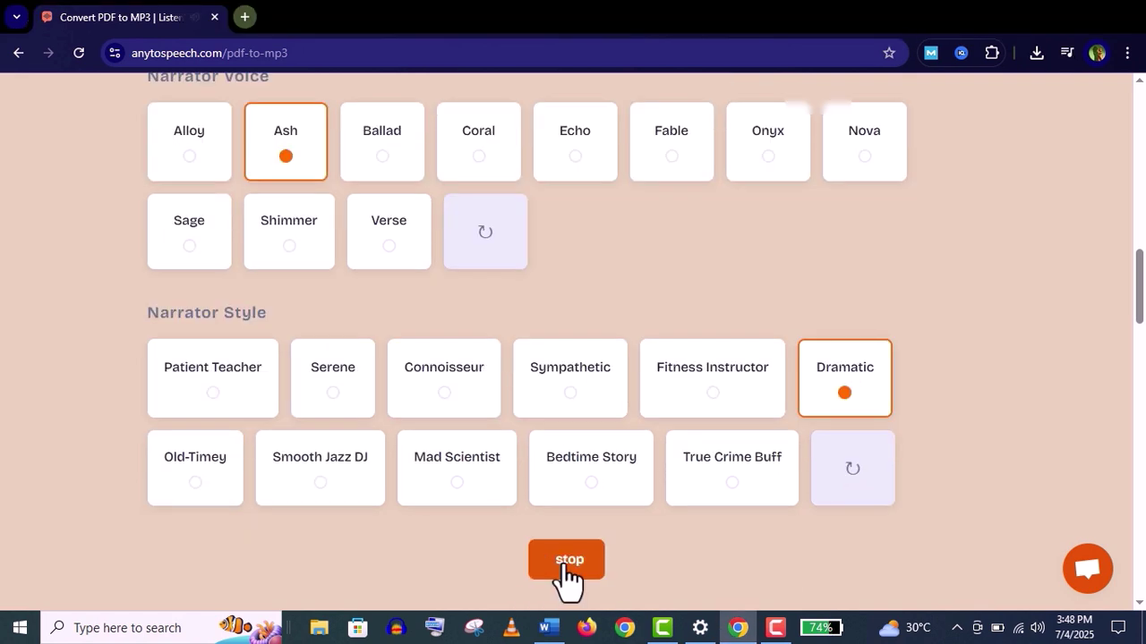
scroll(1138, 294, down, 1)
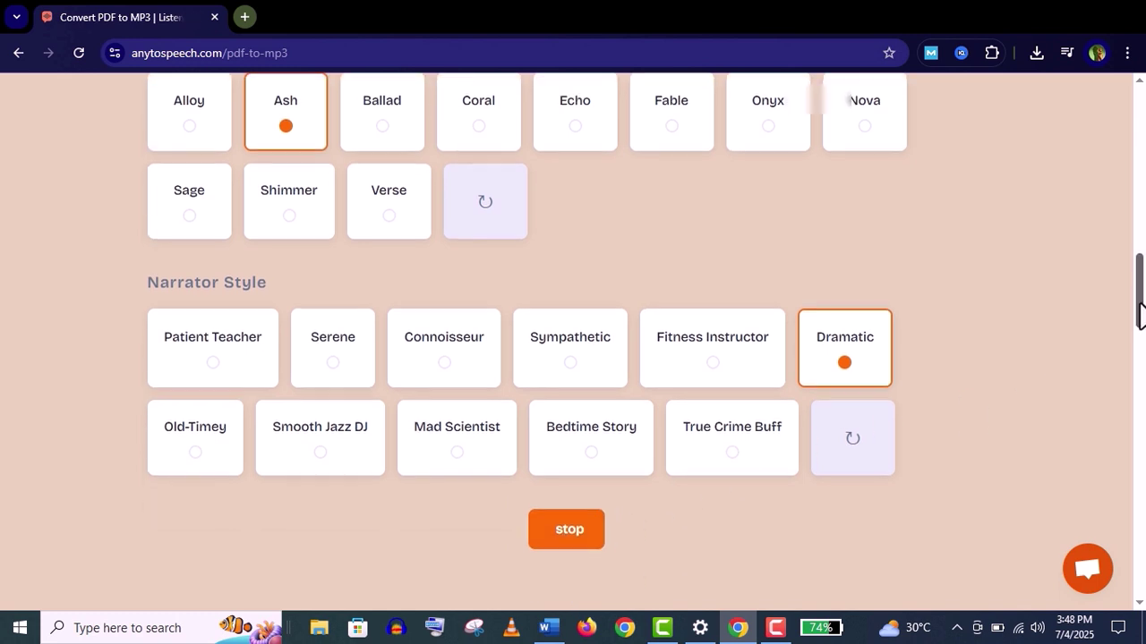
scroll(1139, 282, up, 1)
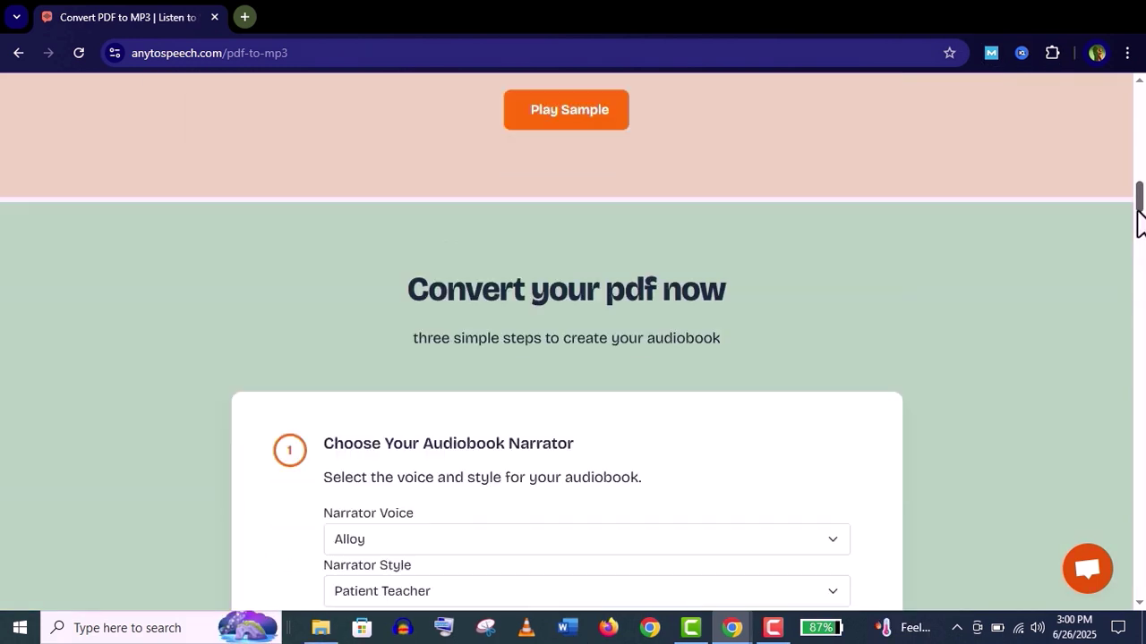
scroll(1140, 223, down, 4)
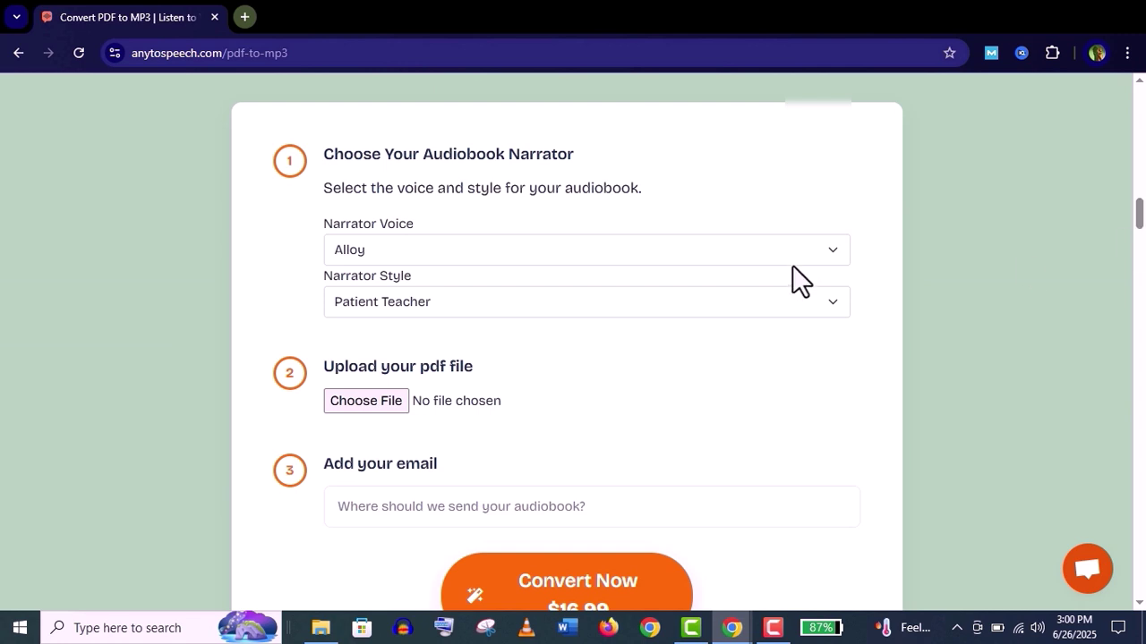
click(823, 249)
click(641, 414)
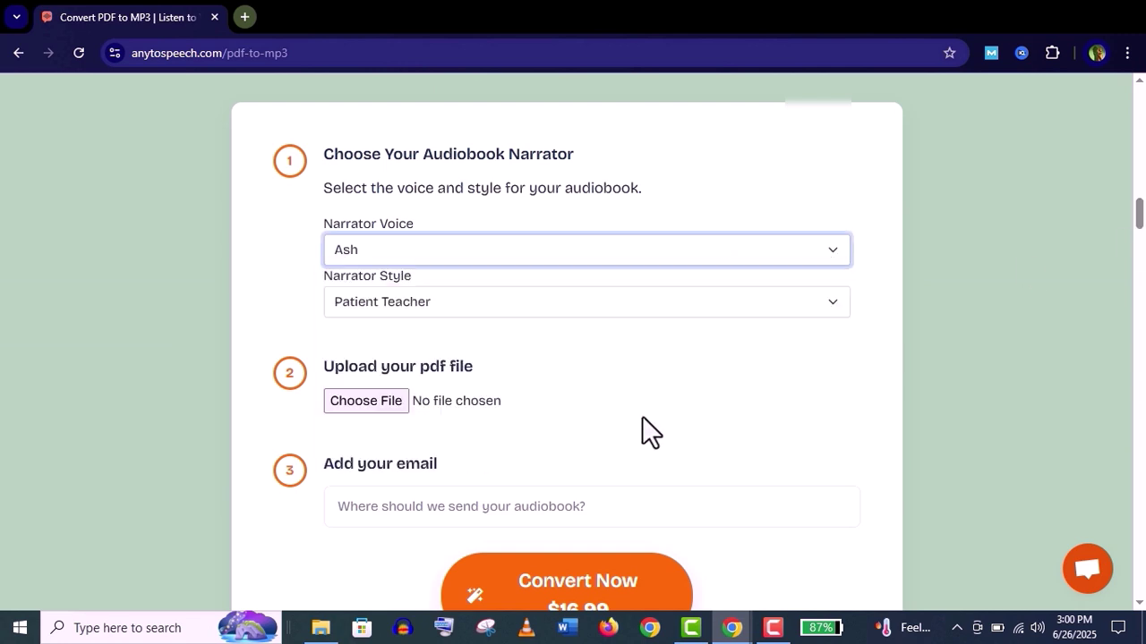
Set Narrator Style to Dramatic and bring up the file picker for the PDF
scroll(758, 331, up, 1)
click(758, 336)
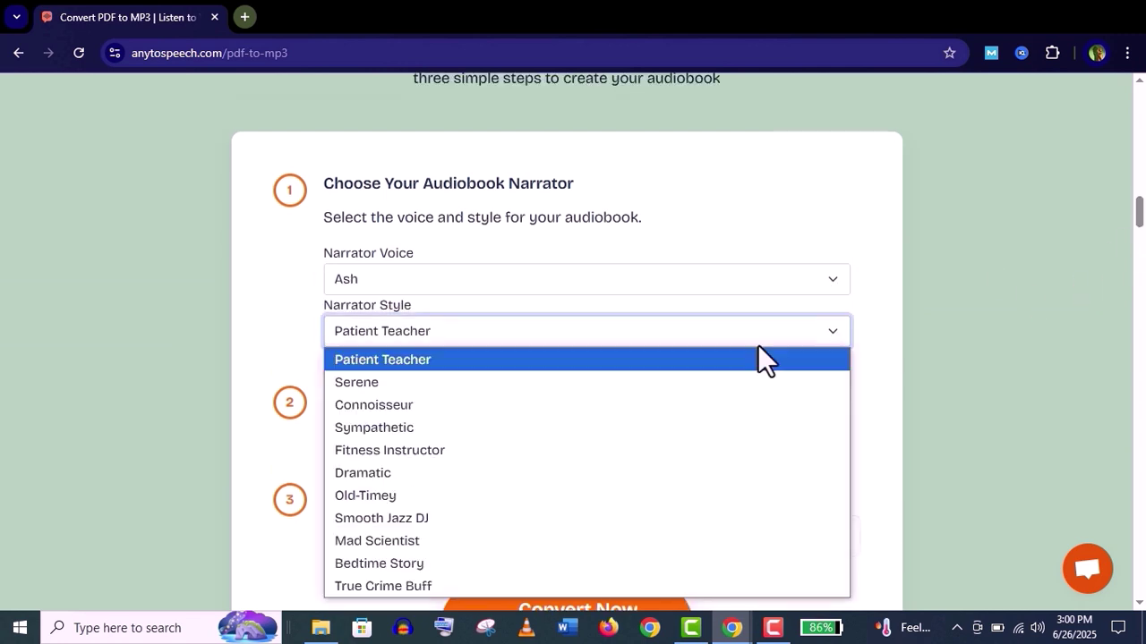
click(573, 479)
click(396, 437)
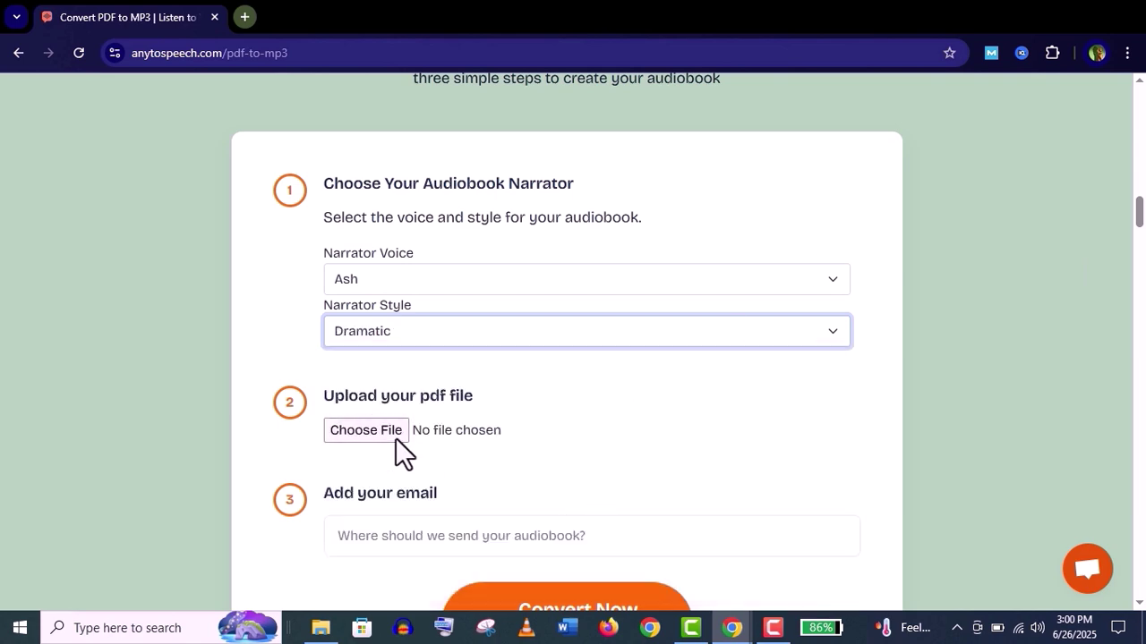
Upload Alice_in_Wonderland.pdf, paste the delivery e-mail address, and start the audiobook conversion
double_click(215, 190)
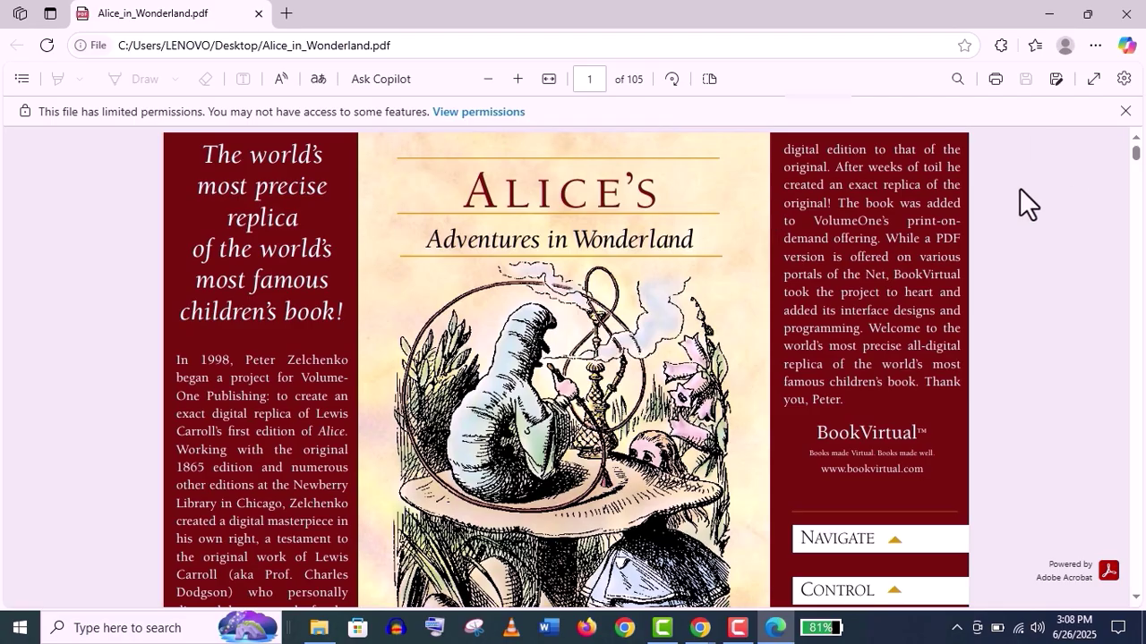
drag(1135, 154, 1135, 177)
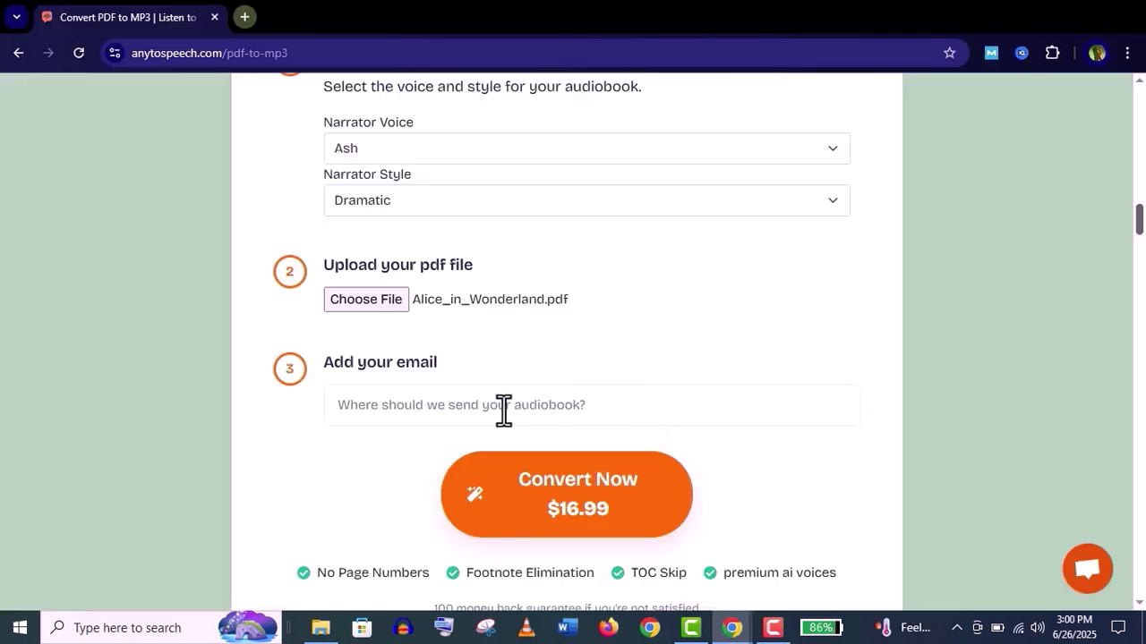
key(ctrl+v)
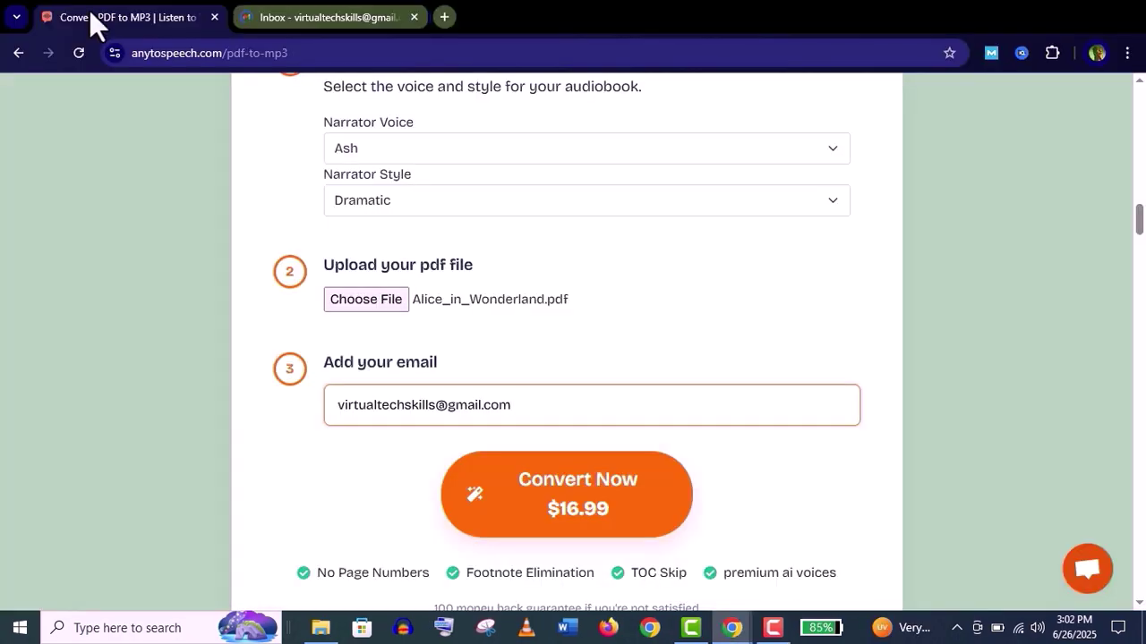
scroll(501, 408, down, 1)
click(620, 416)
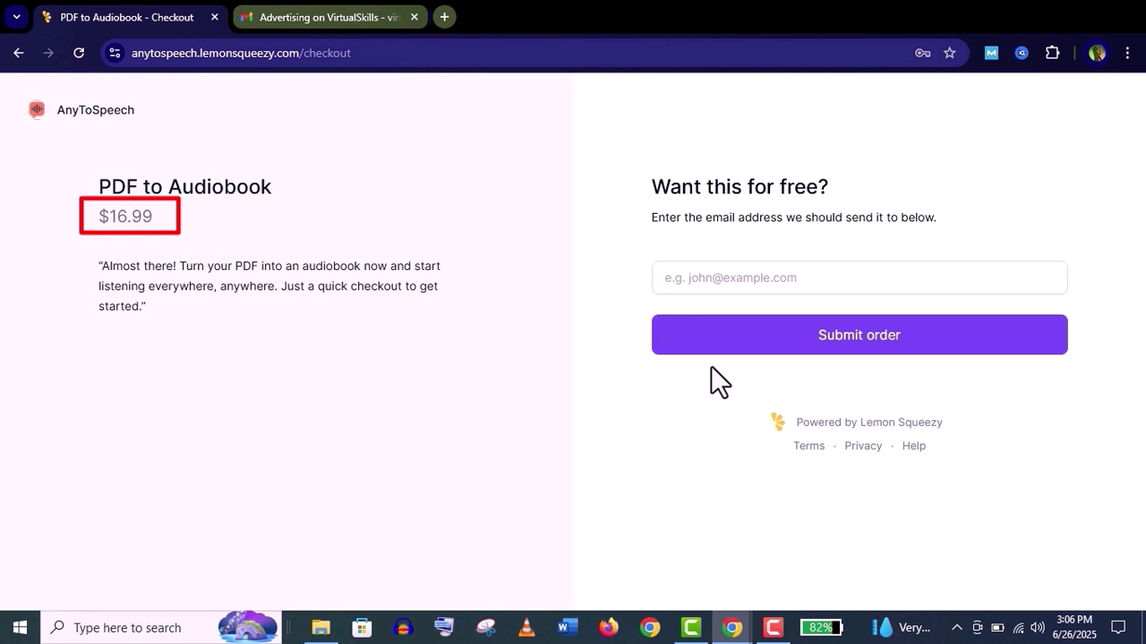
Paste the account e-mail into the checkout e-mail field and submit the order
right_click(722, 285)
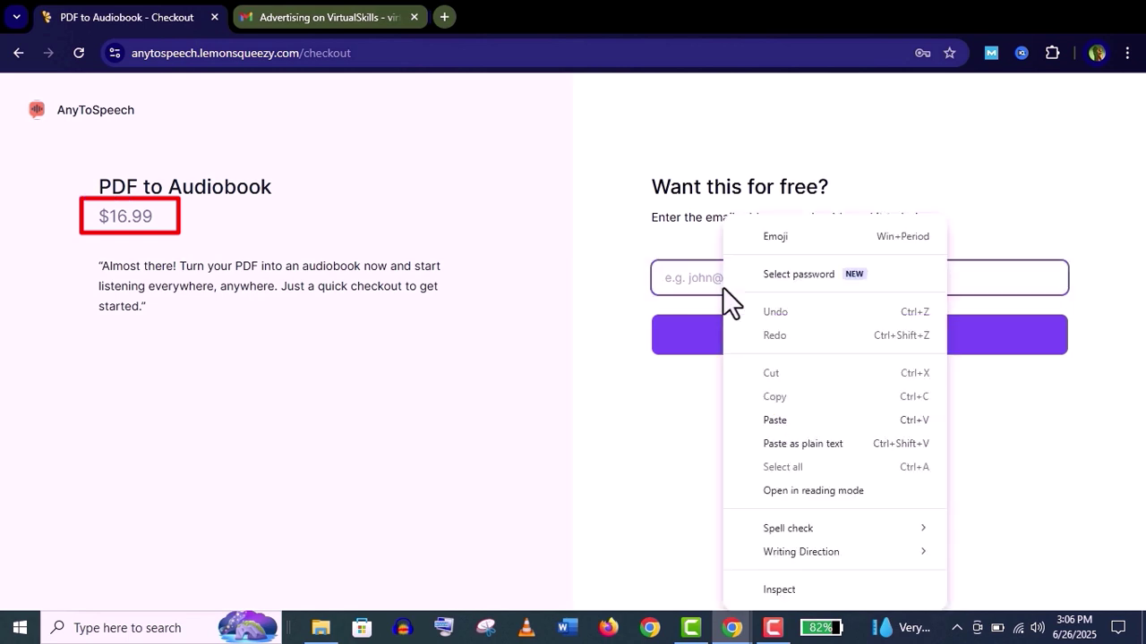
click(775, 418)
click(771, 343)
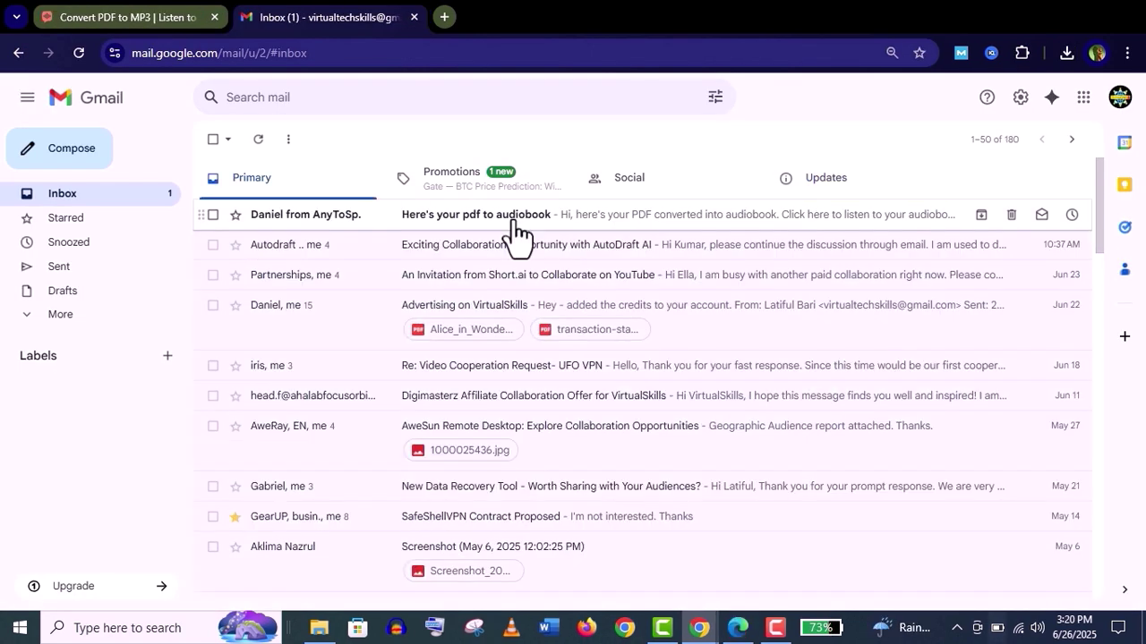
Open the 'Here's your pdf to audiobook' email and follow its listen-to-audiobook link
click(516, 235)
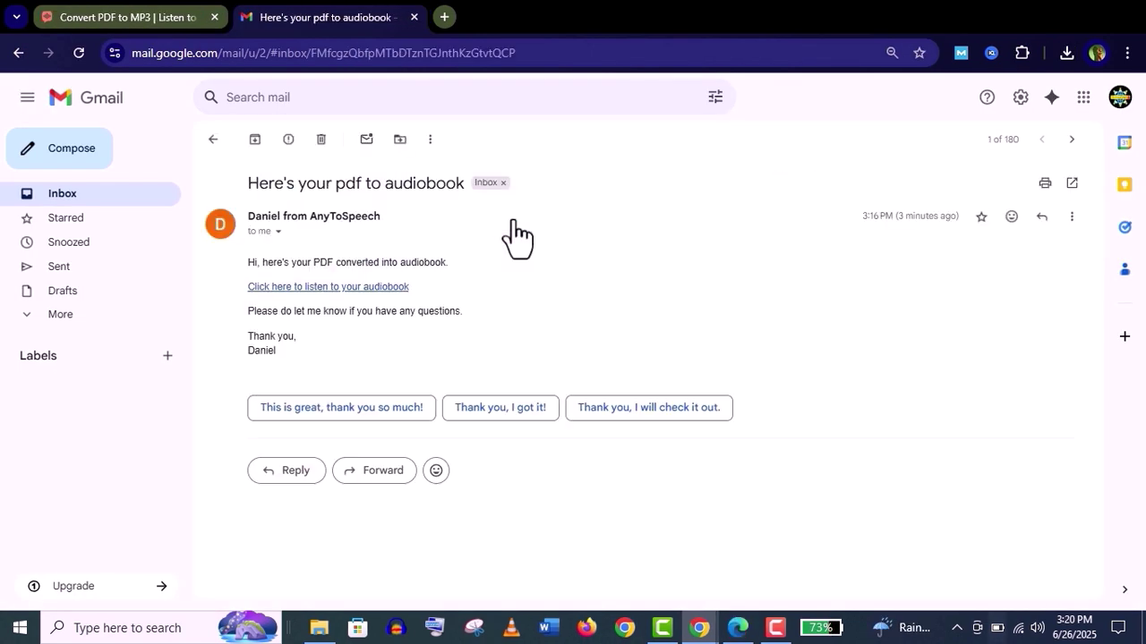
click(369, 287)
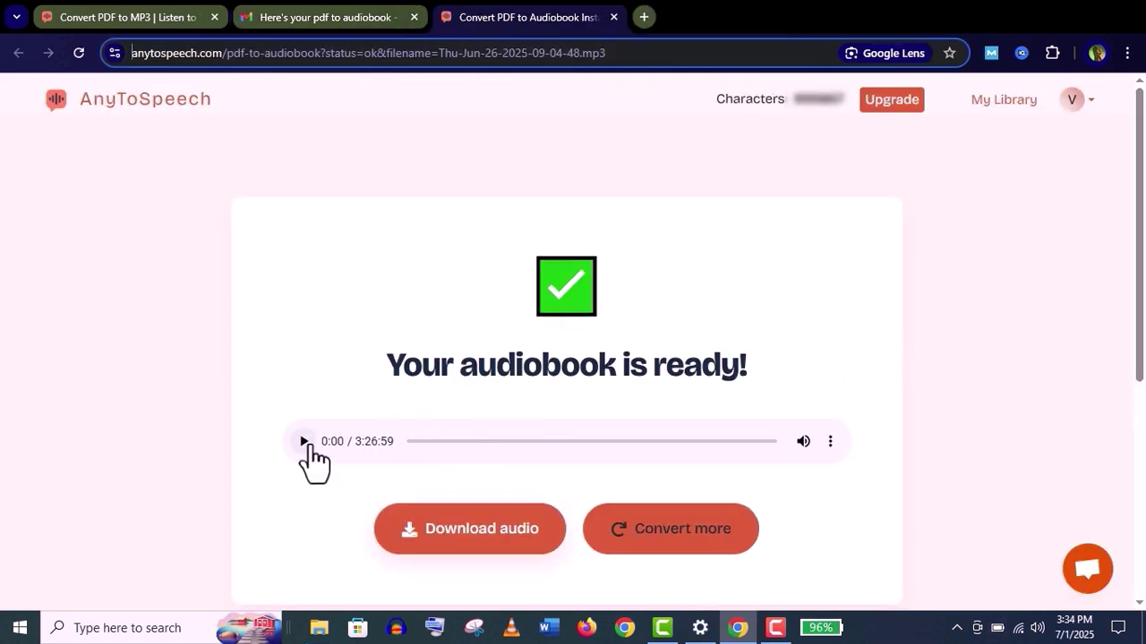
Play the 3:26:59 audiobook, seek to about 48 minutes, pause, and download the mp3
click(304, 441)
click(435, 441)
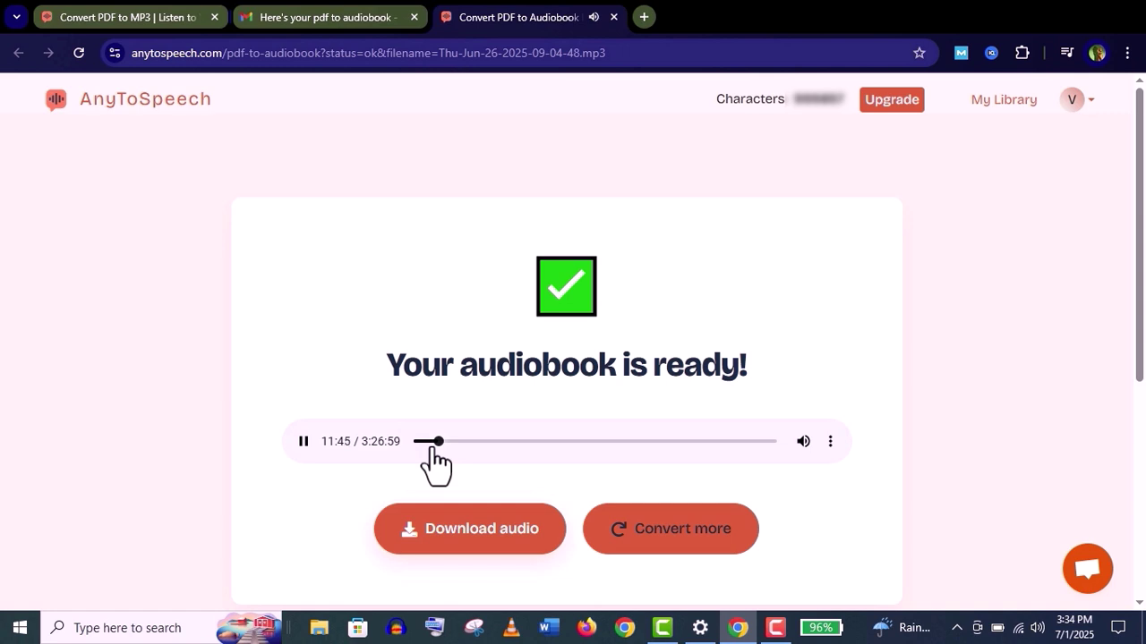
drag(434, 442, 499, 442)
click(501, 441)
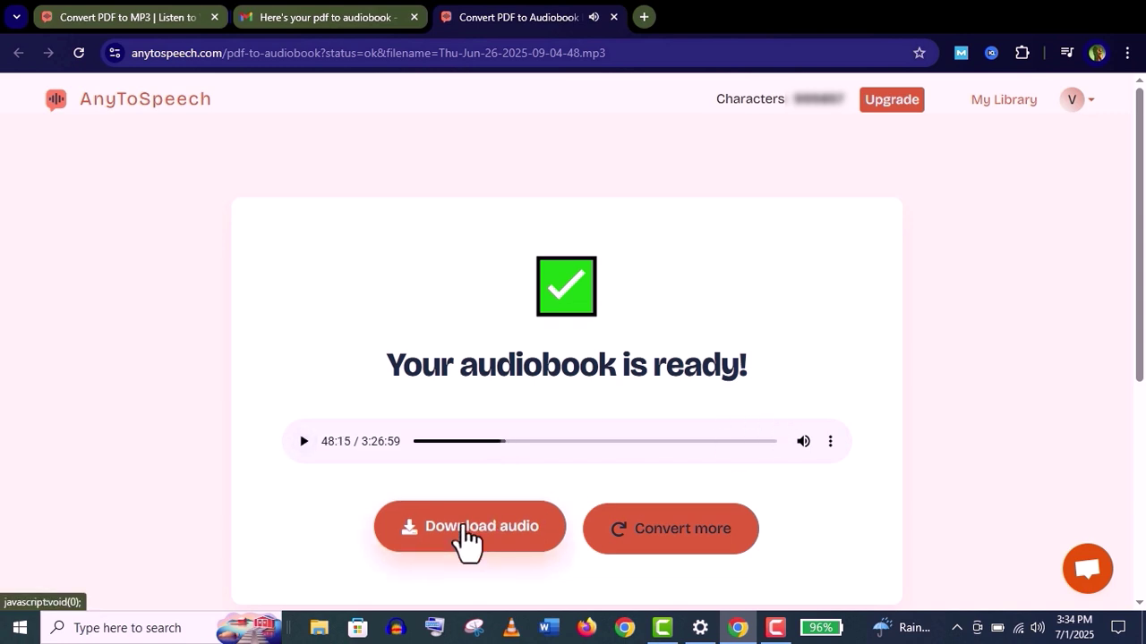
click(464, 528)
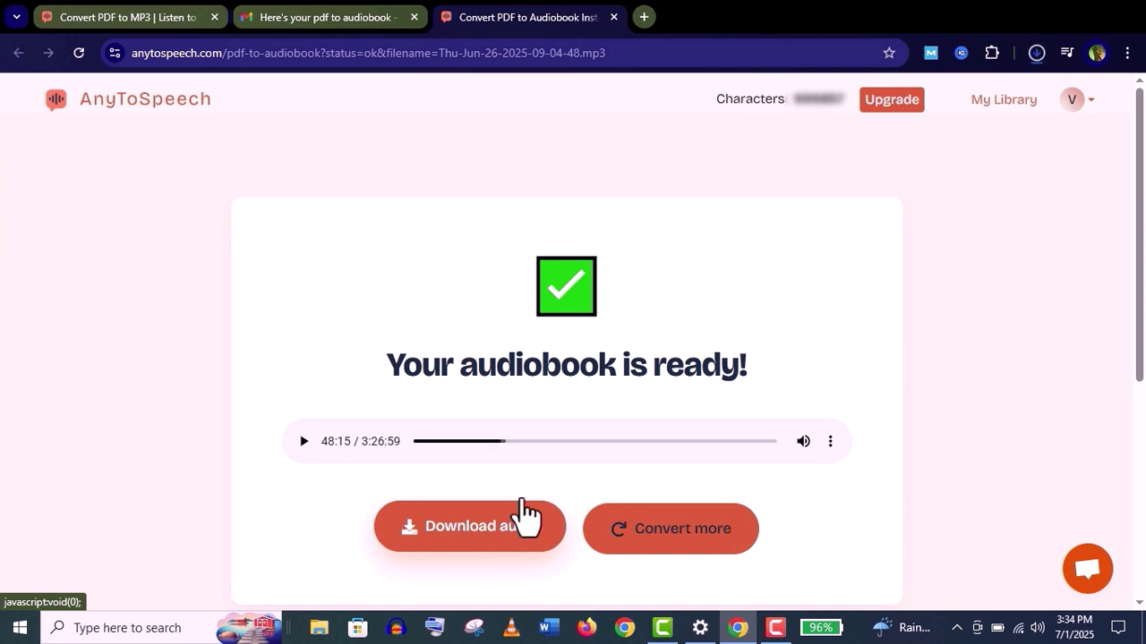
click(1037, 53)
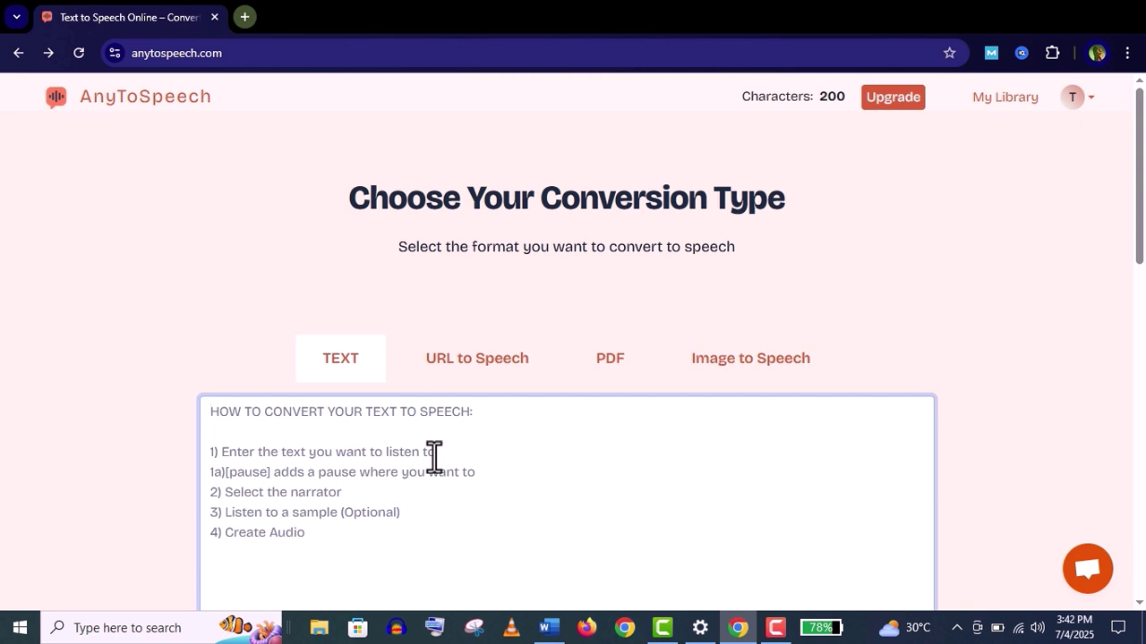
Paste the Alice paragraph into the text box and pick Nova as the sample voice
right_click(434, 456)
click(486, 264)
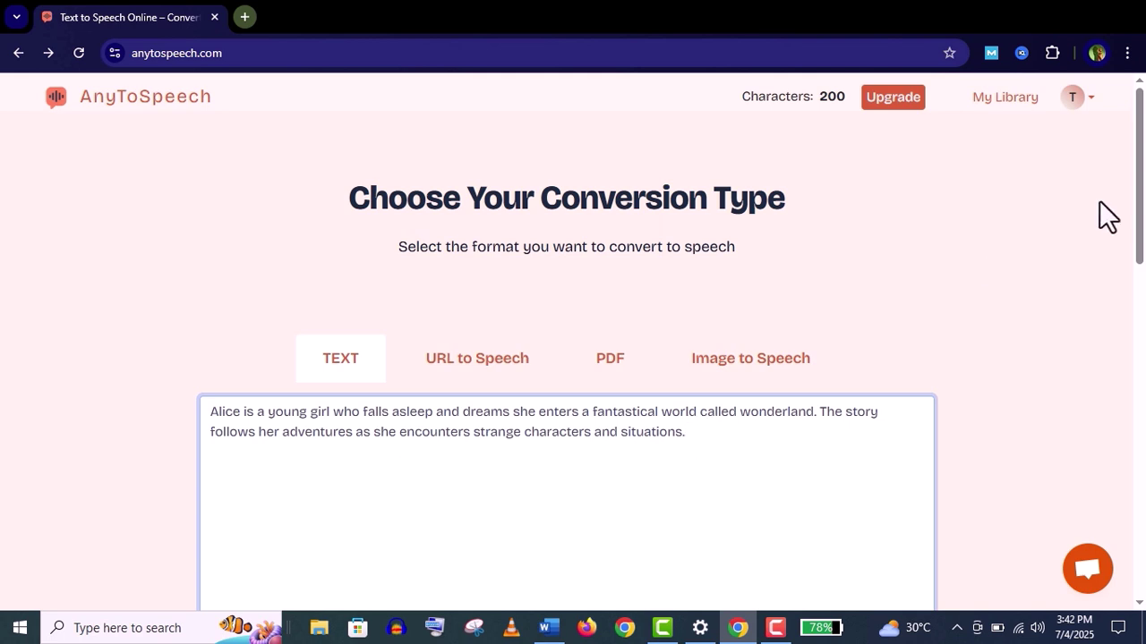
drag(1139, 175, 1143, 414)
click(392, 520)
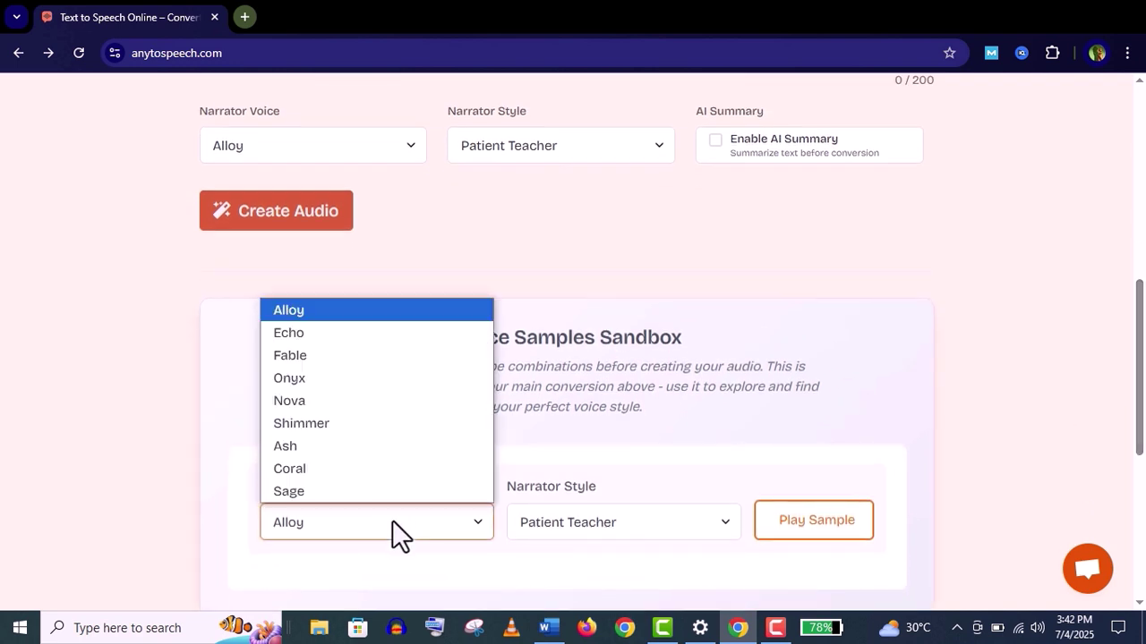
click(418, 393)
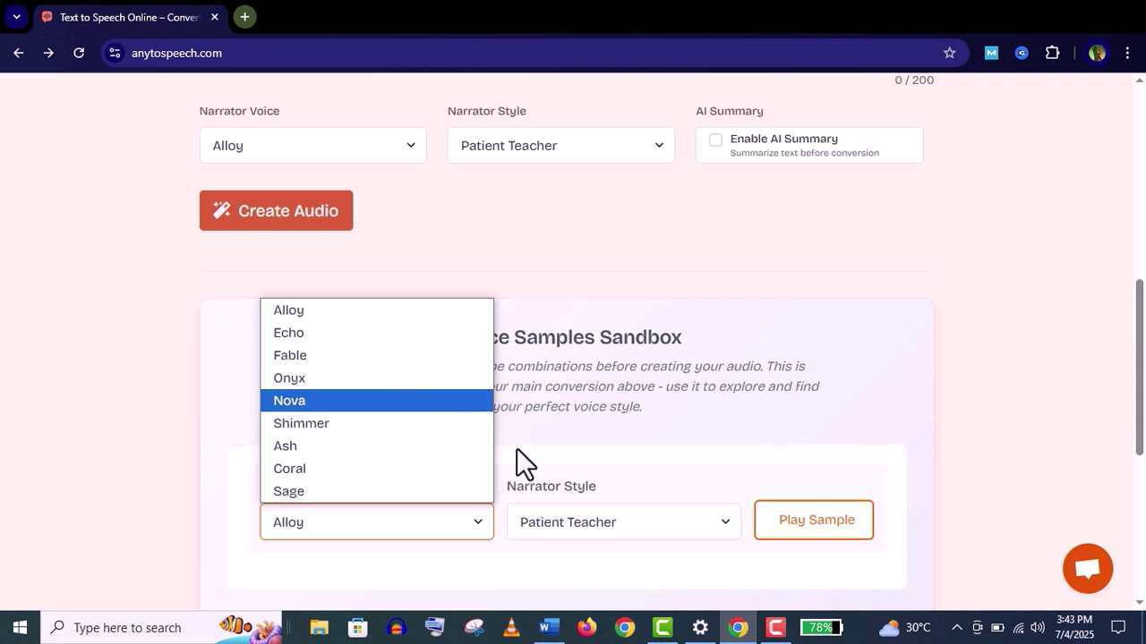
click(662, 523)
scroll(342, 432, up, 3)
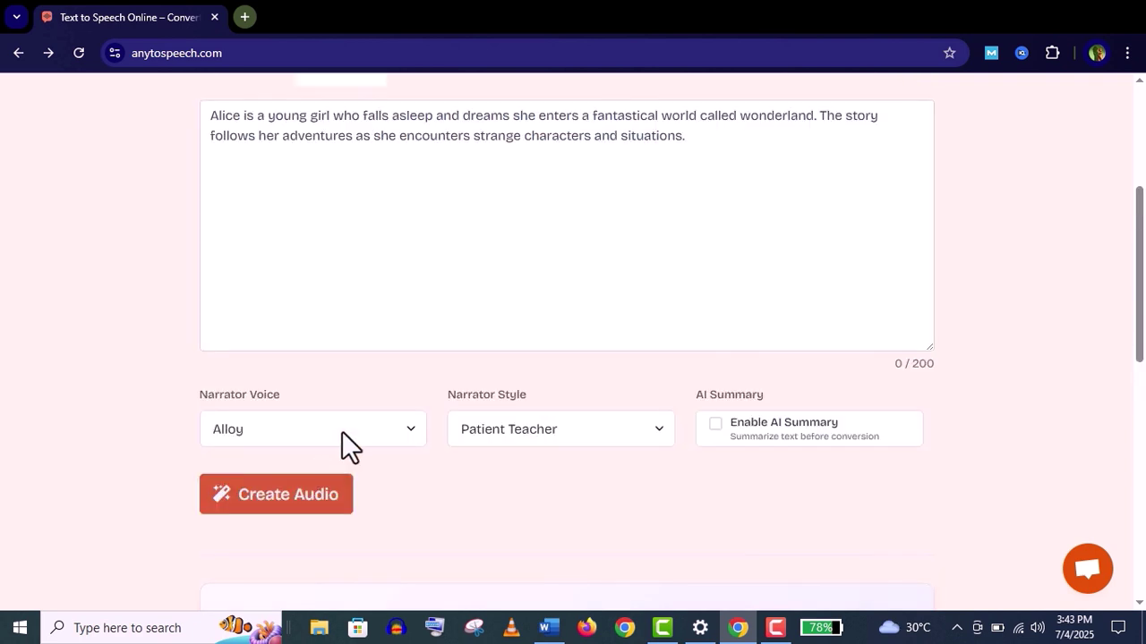
Set the conversion to Nova voice, Dramatic style, AI Summary on, and create the audio
click(342, 431)
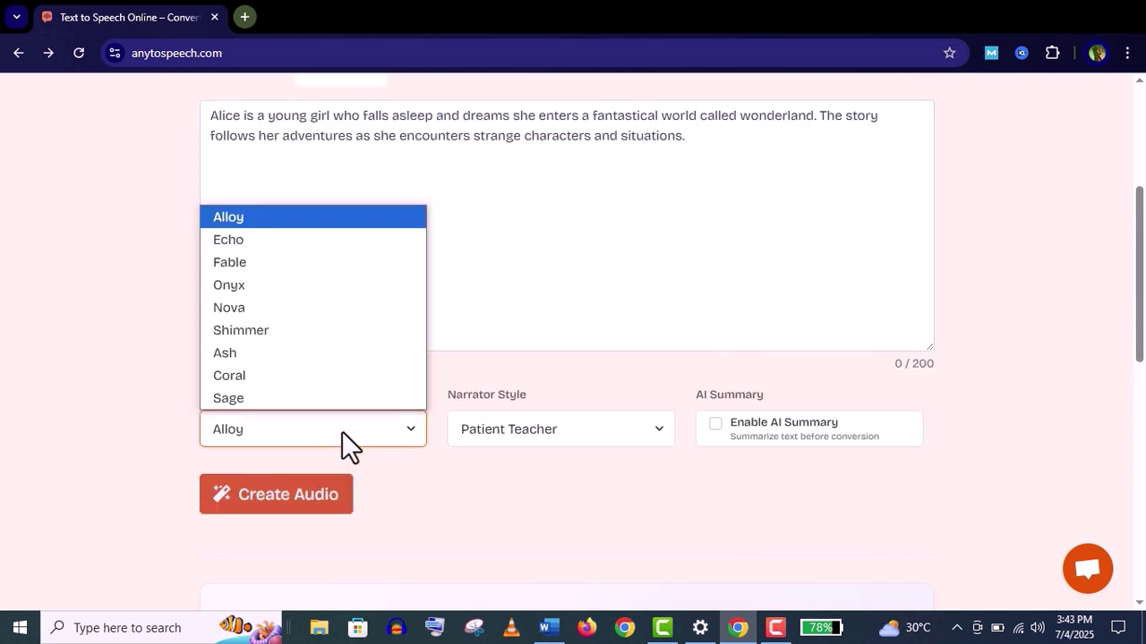
click(315, 308)
click(494, 427)
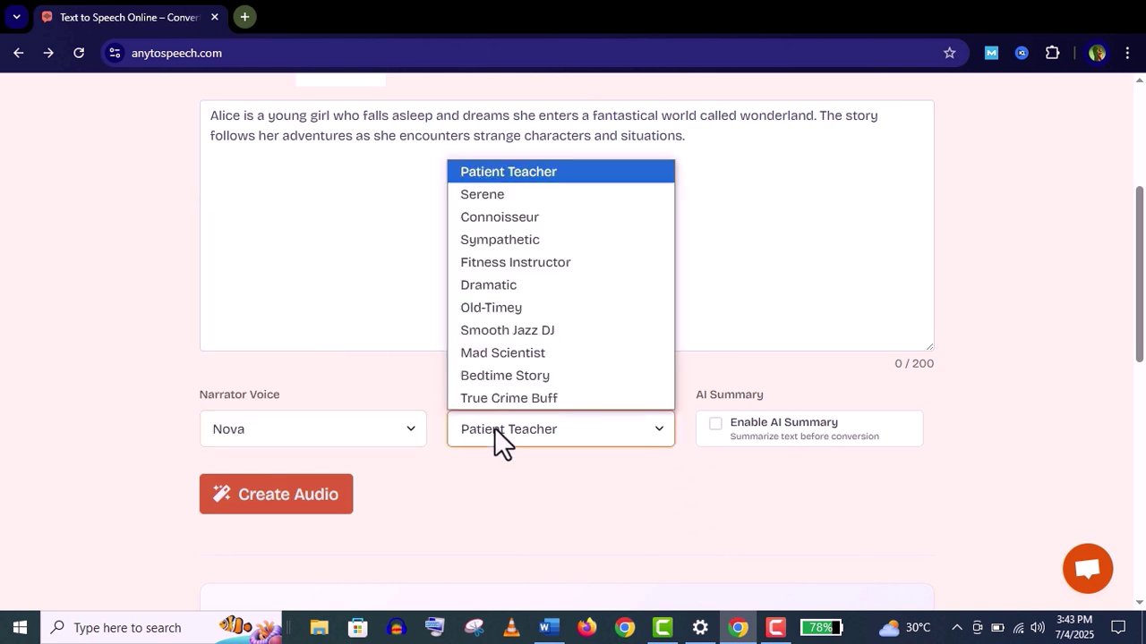
click(552, 284)
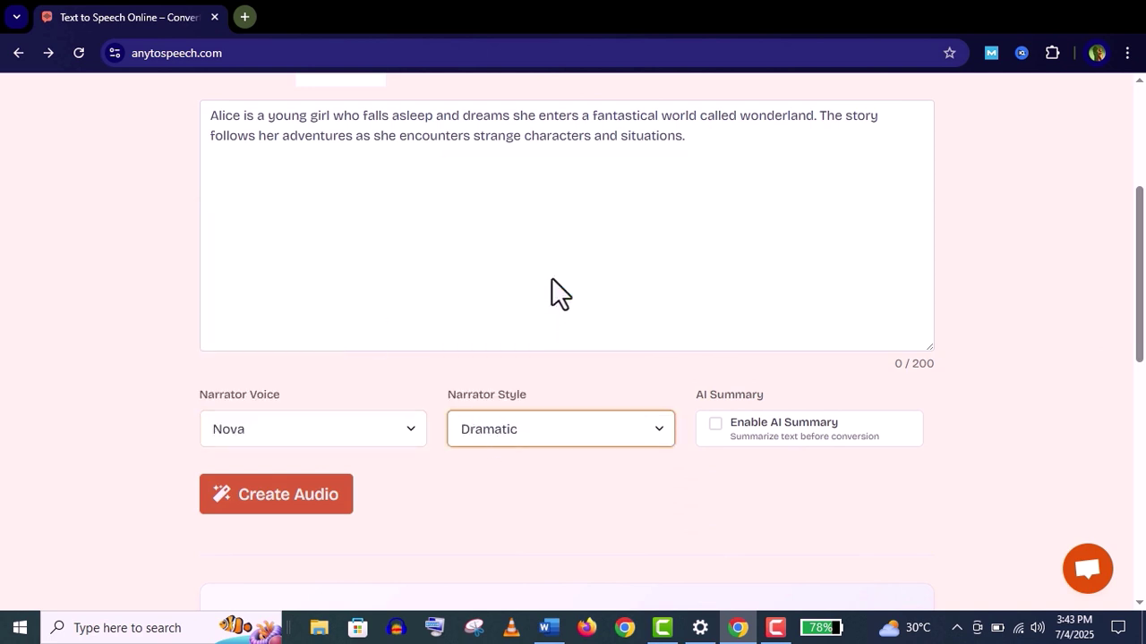
click(731, 433)
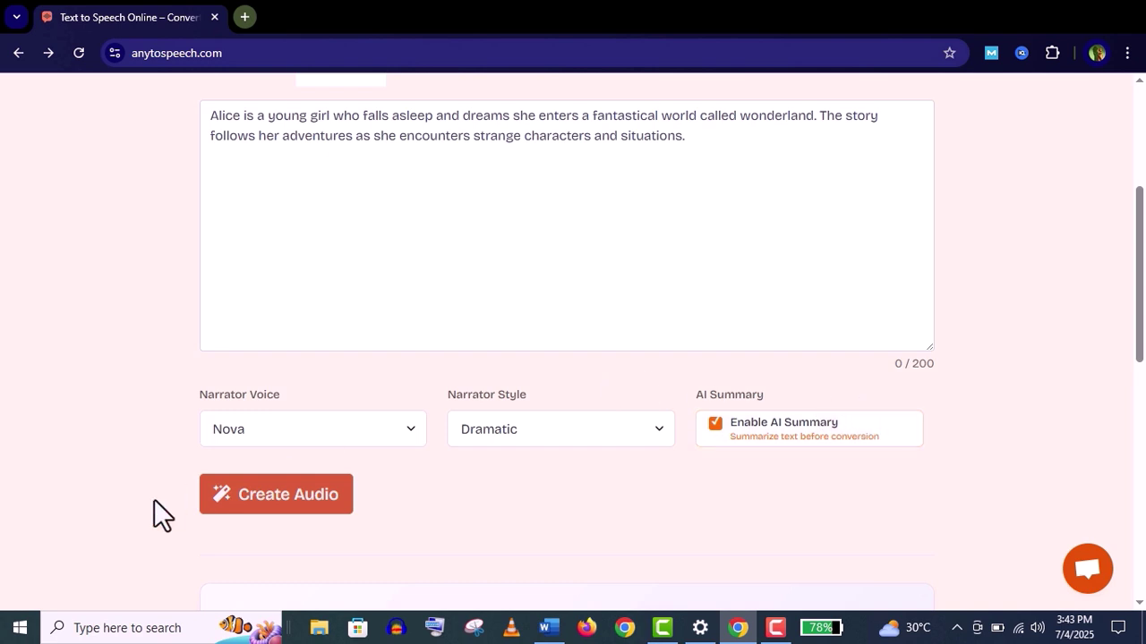
scroll(156, 514, up, 1)
click(237, 551)
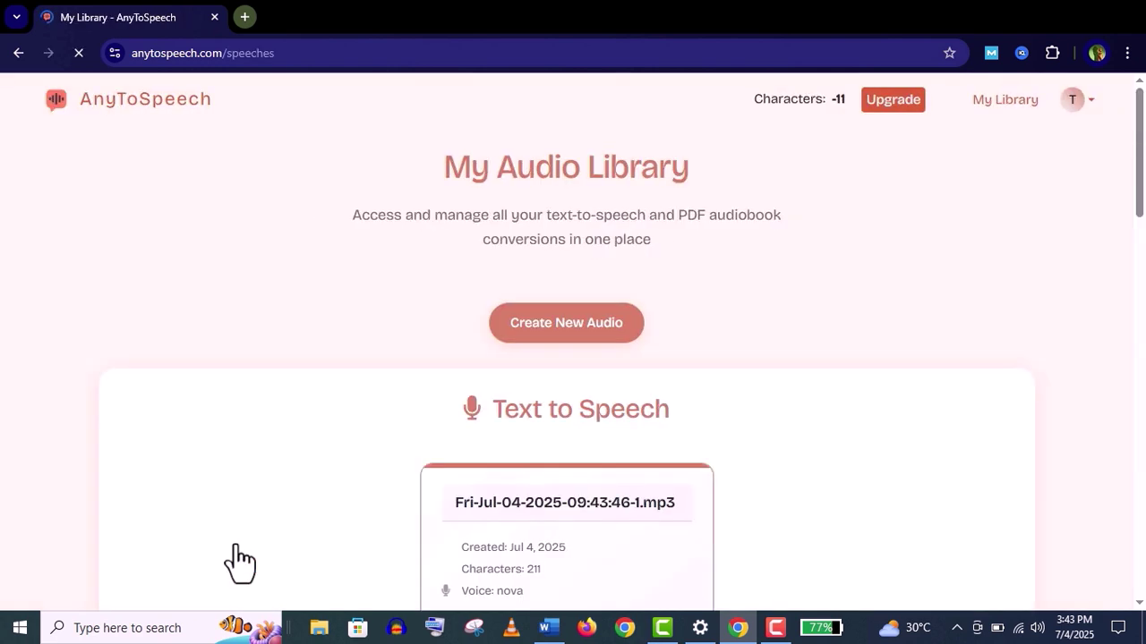
Play the new 17-second Nova mp3 in My Audio Library, then scroll back to the top
scroll(238, 560, down, 3)
click(463, 349)
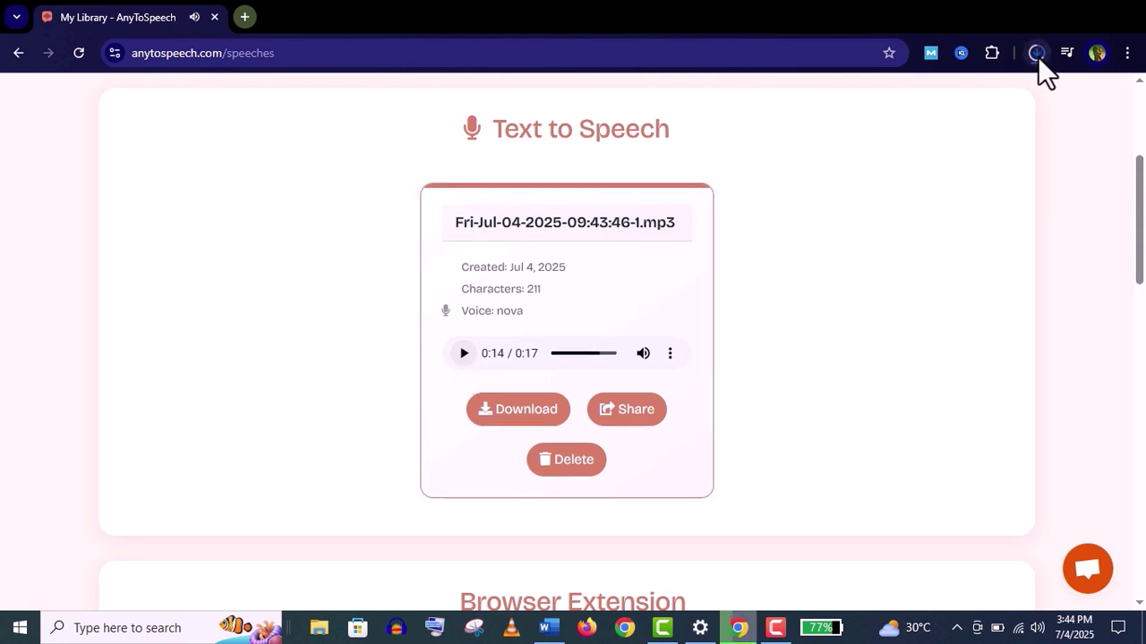
scroll(1143, 177, up, 1)
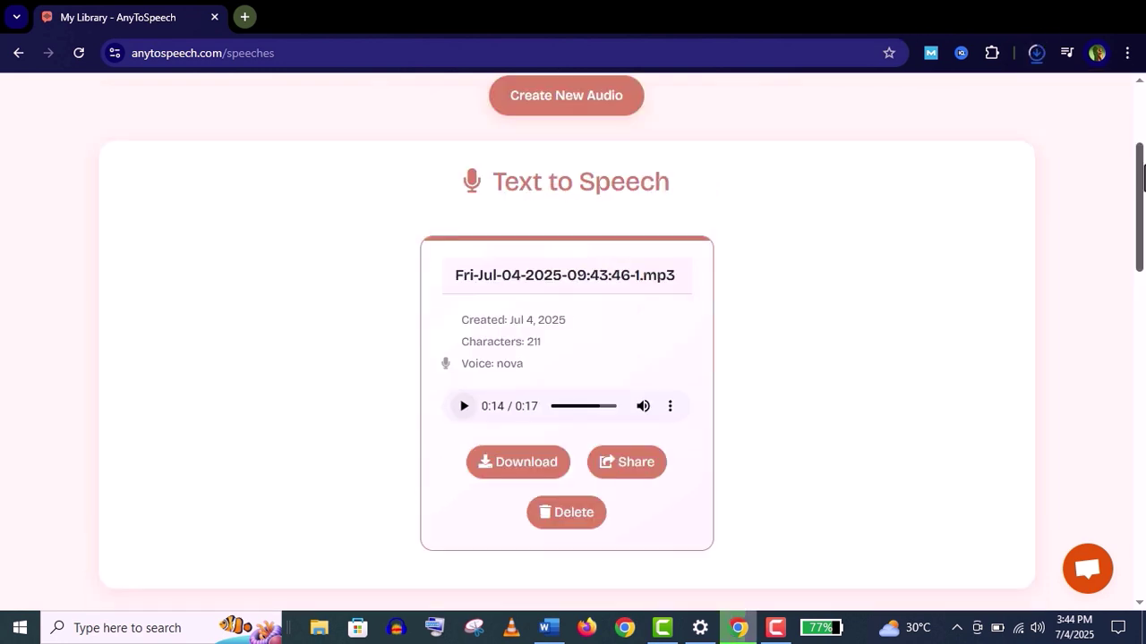
drag(1143, 177, 1143, 118)
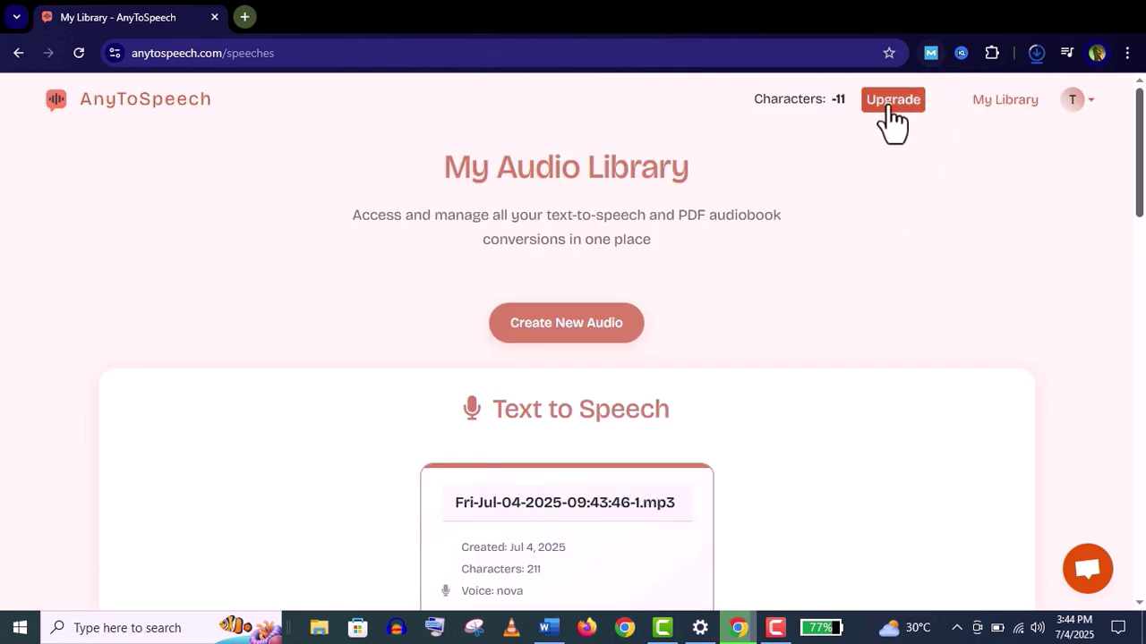
Bring up AnyToSpeech's one-time pricing plans via Upgrade to choose the $69 plan
drag(1143, 135, 1143, 201)
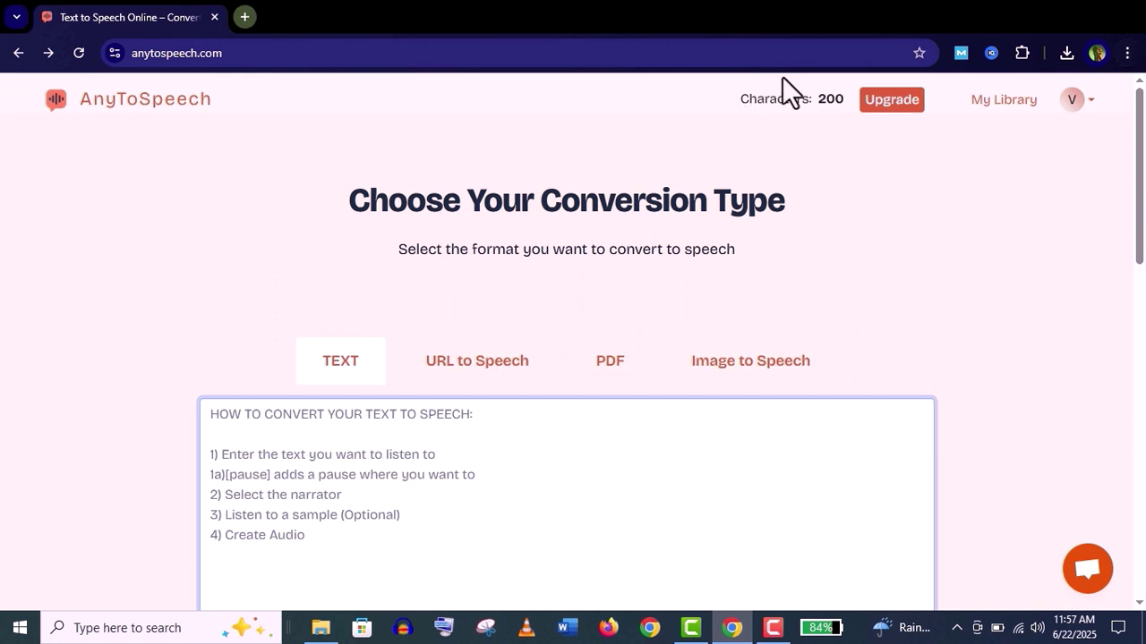
click(889, 100)
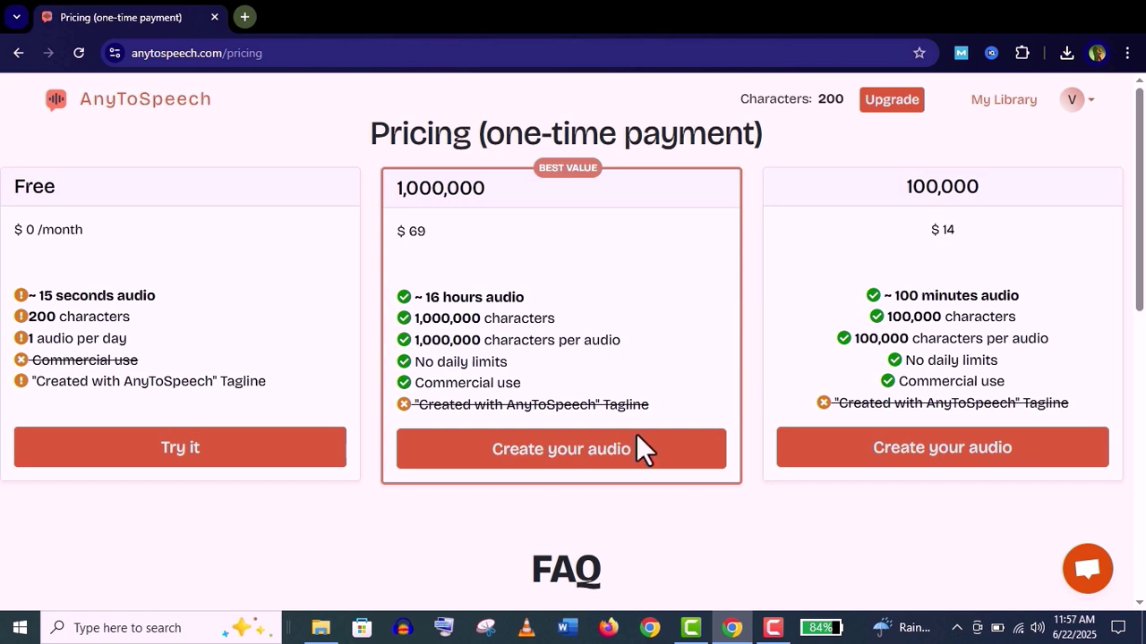
Start the $69.00 Lemon Squeezy checkout for the 1,000,000-character plan and scroll through its payment form
click(557, 466)
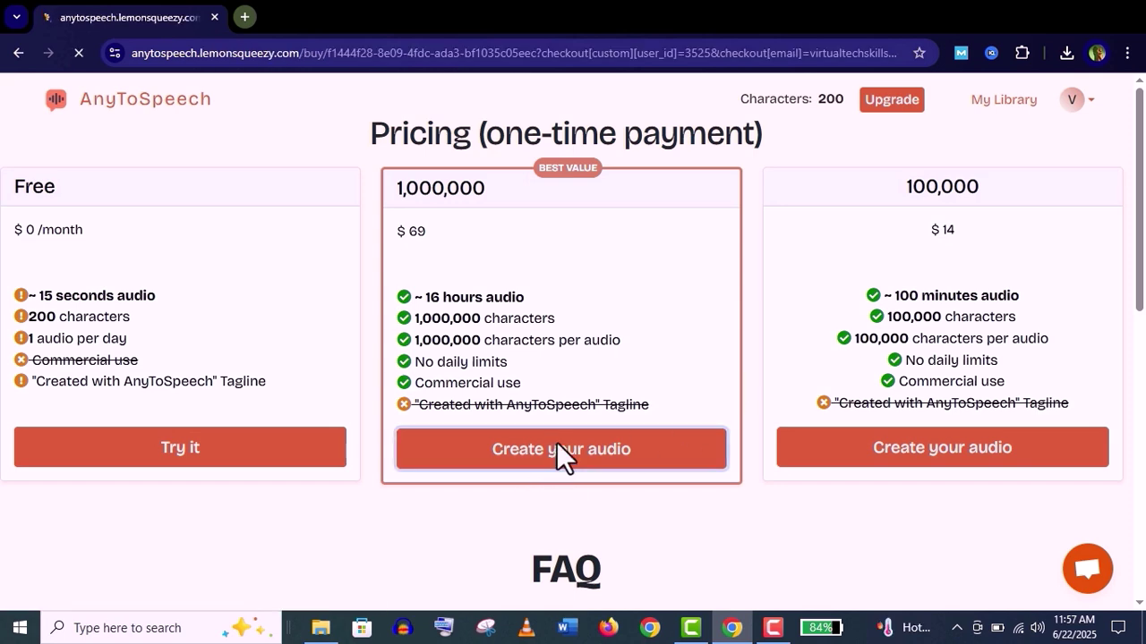
drag(1144, 289, 1144, 490)
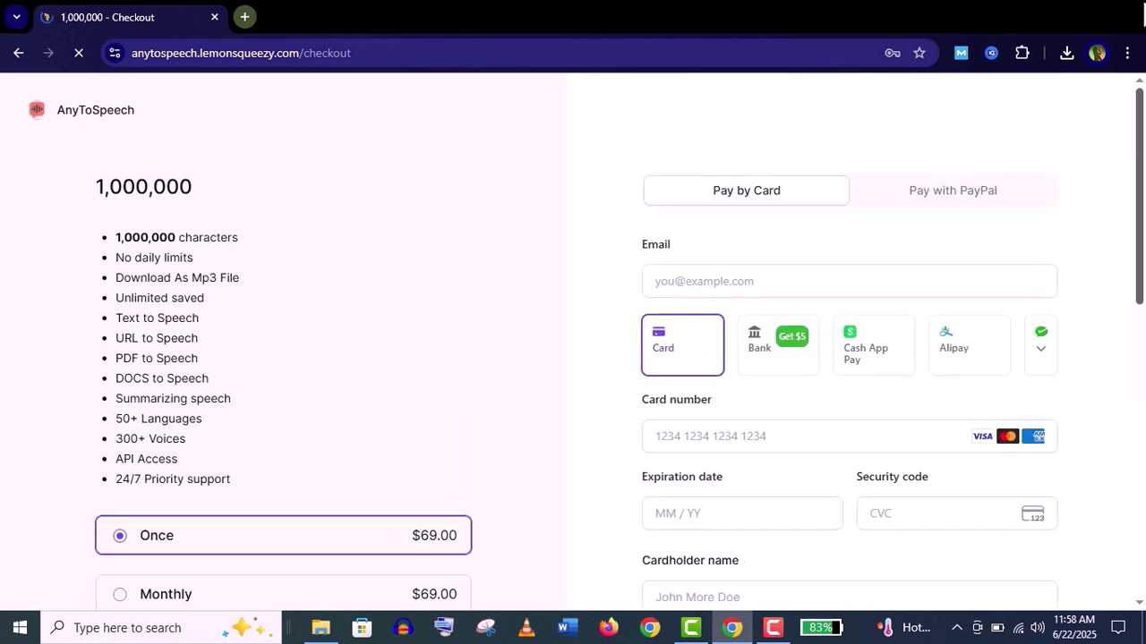
click(1144, 385)
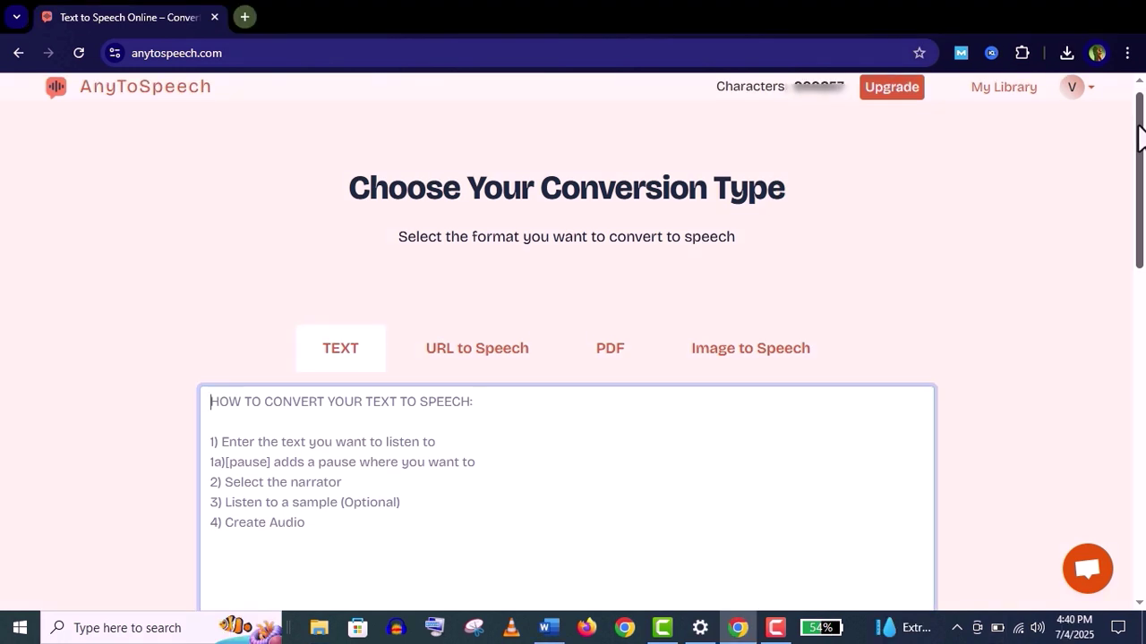
Switch to Image to Speech, upload the sunset quote image, and convert its text to audio
scroll(1140, 134, down, 1)
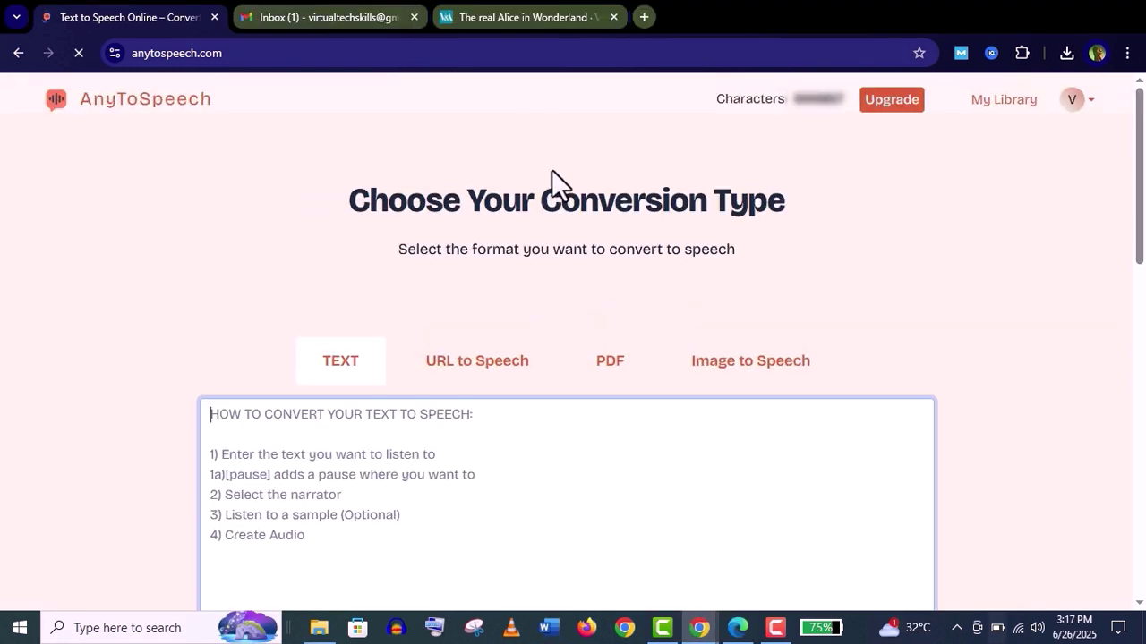
click(760, 379)
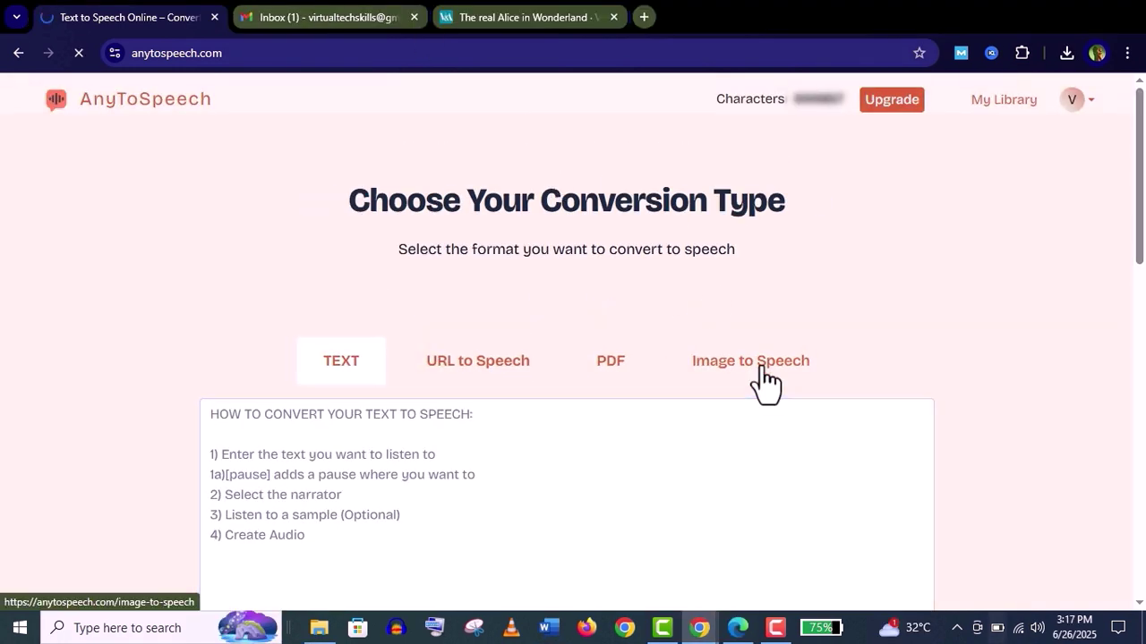
scroll(1143, 311, down, 2)
scroll(1143, 312, up, 2)
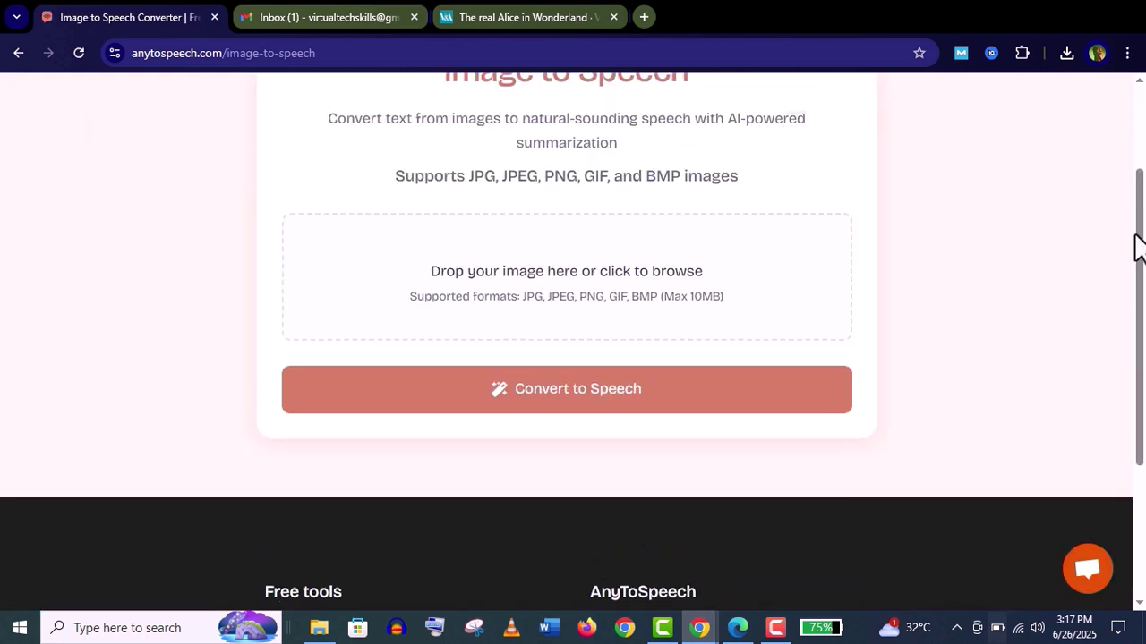
click(542, 357)
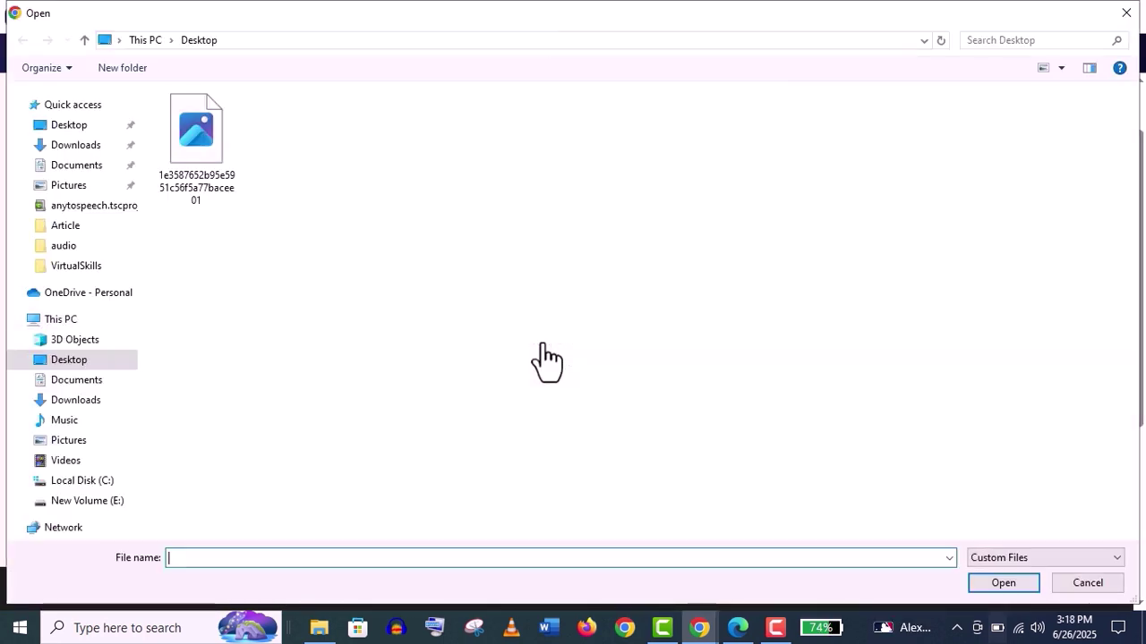
double_click(201, 188)
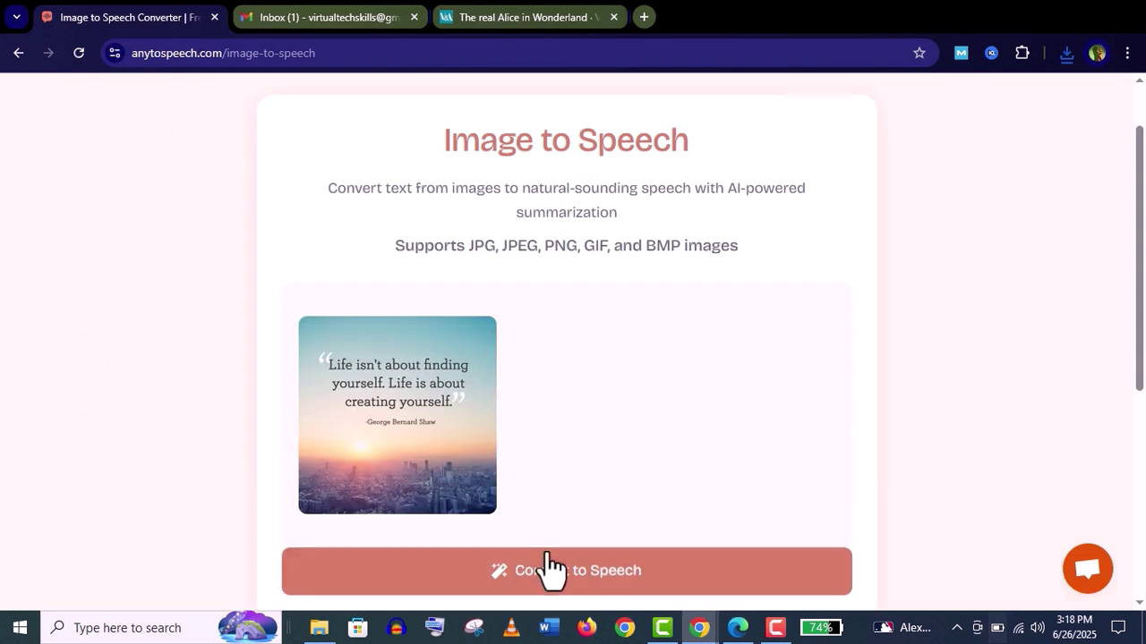
click(542, 580)
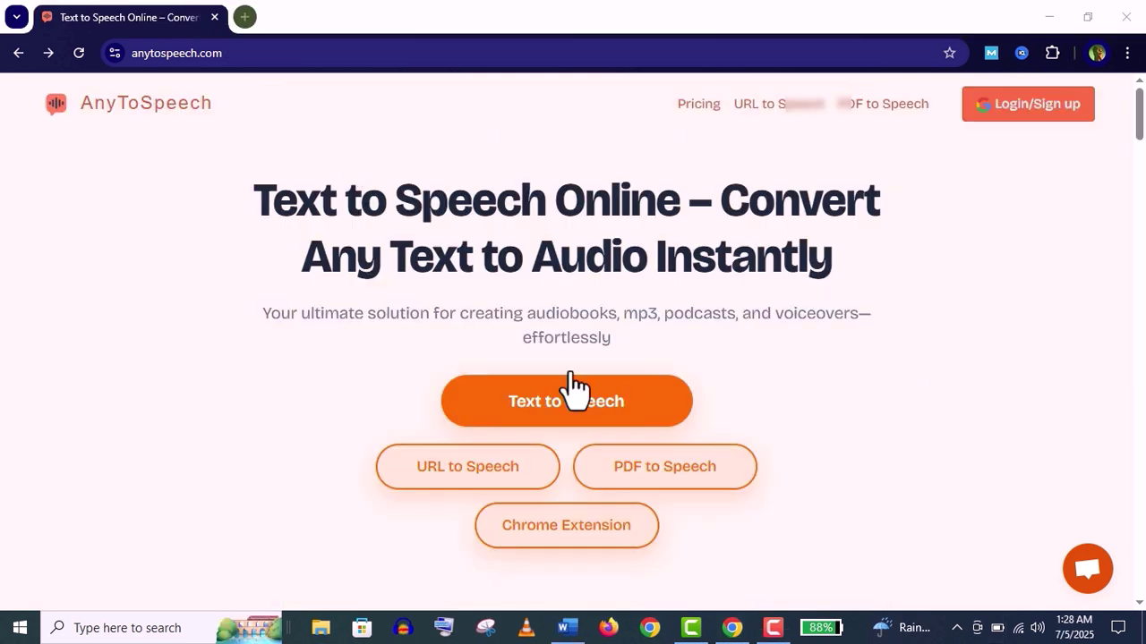
Bring Chrome forward and go to AnyToSpeech's Chrome Extension page from the home page
click(1138, 121)
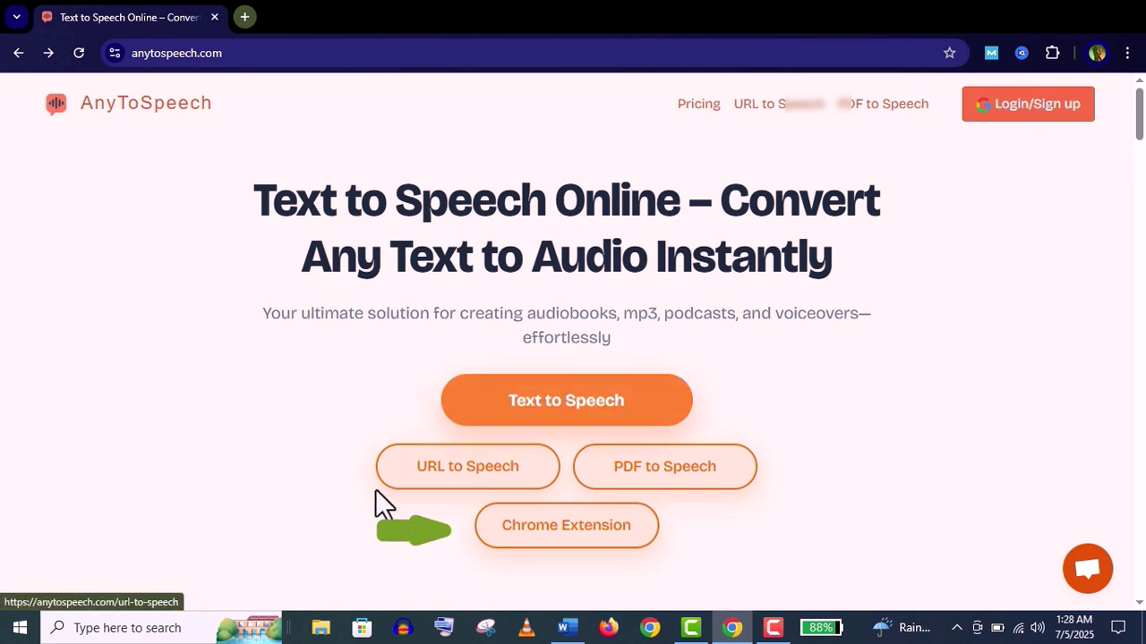
click(571, 531)
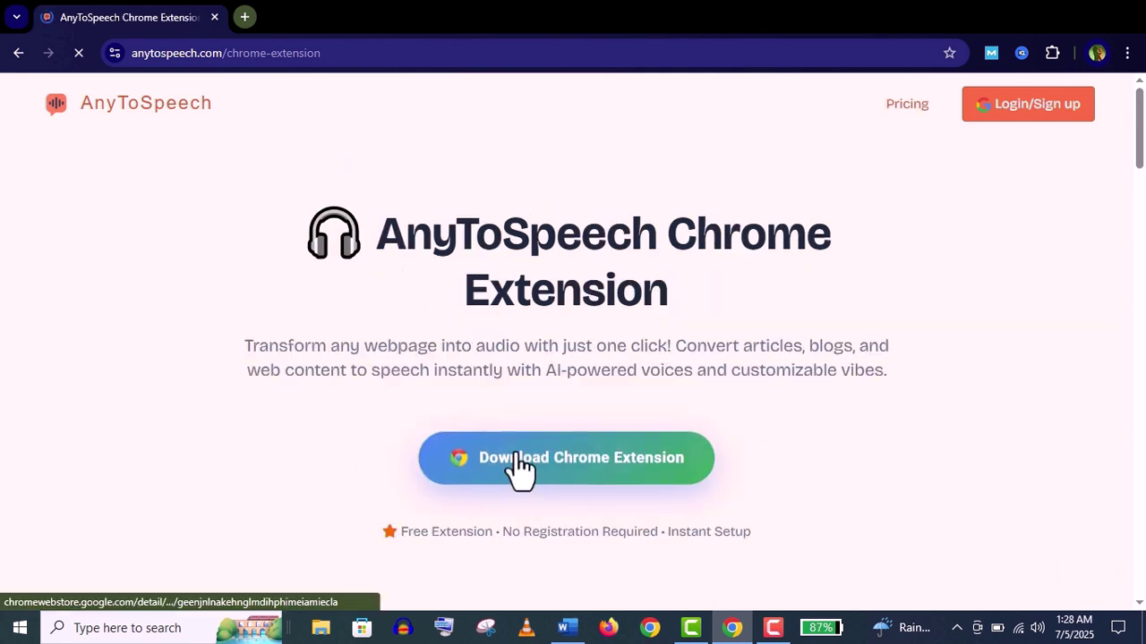
Add the AnyToSpeech extension to Chrome from the Web Store and pin it to the toolbar
click(515, 459)
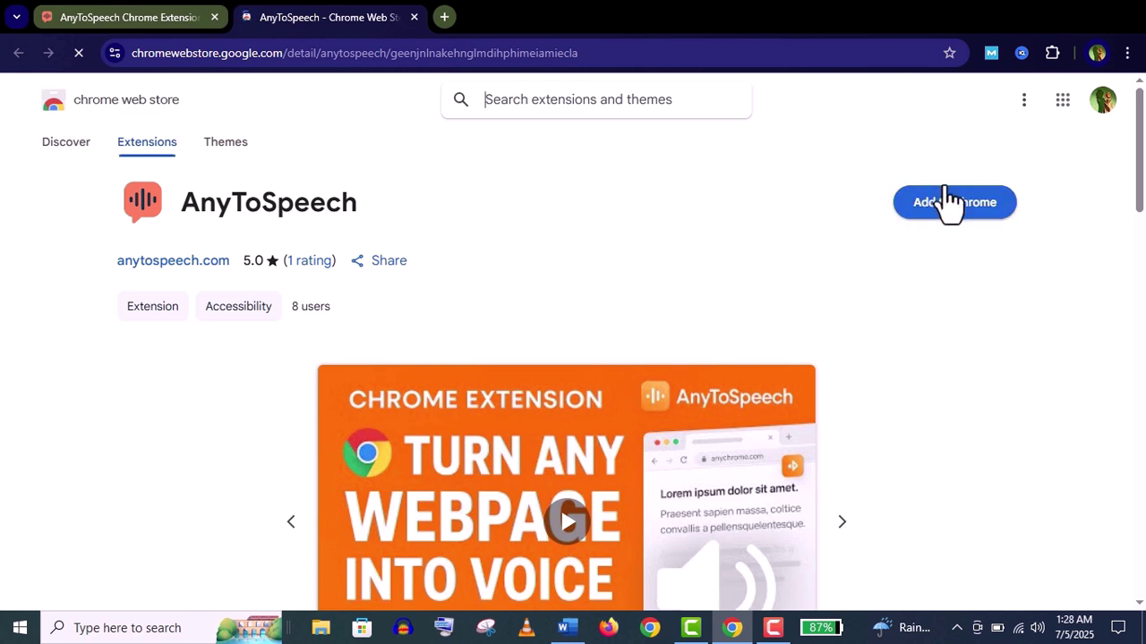
click(933, 204)
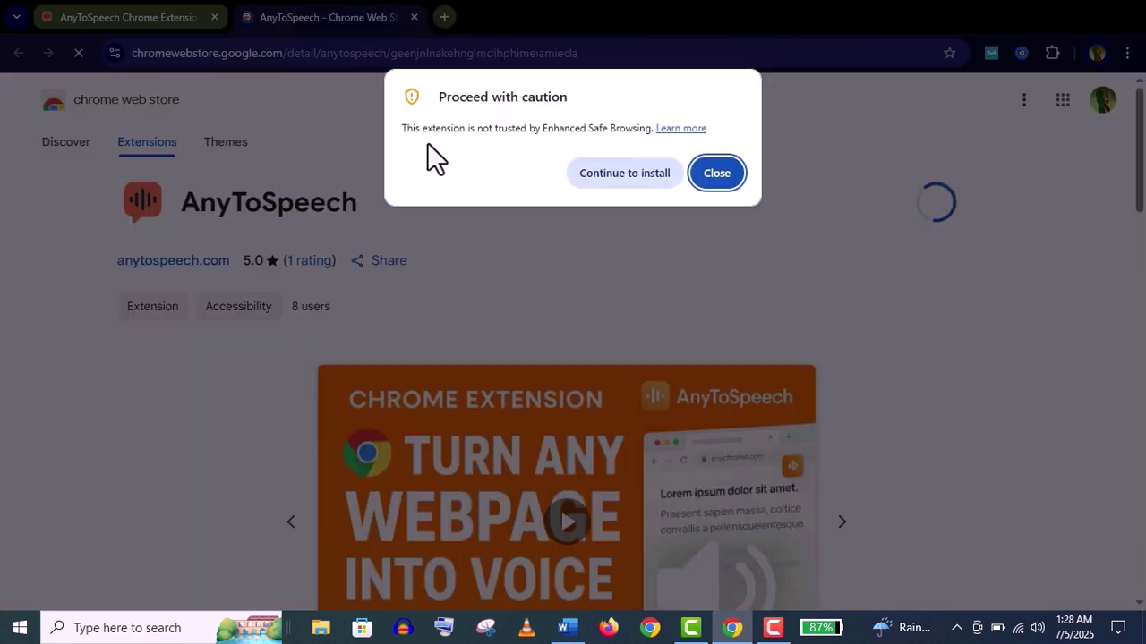
click(626, 173)
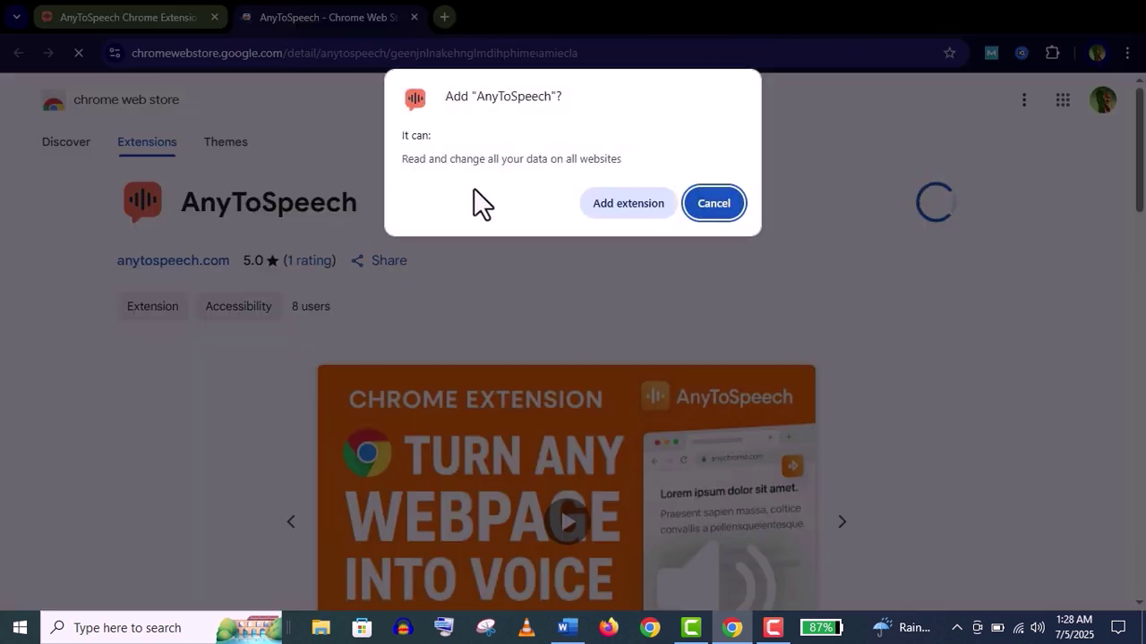
click(643, 203)
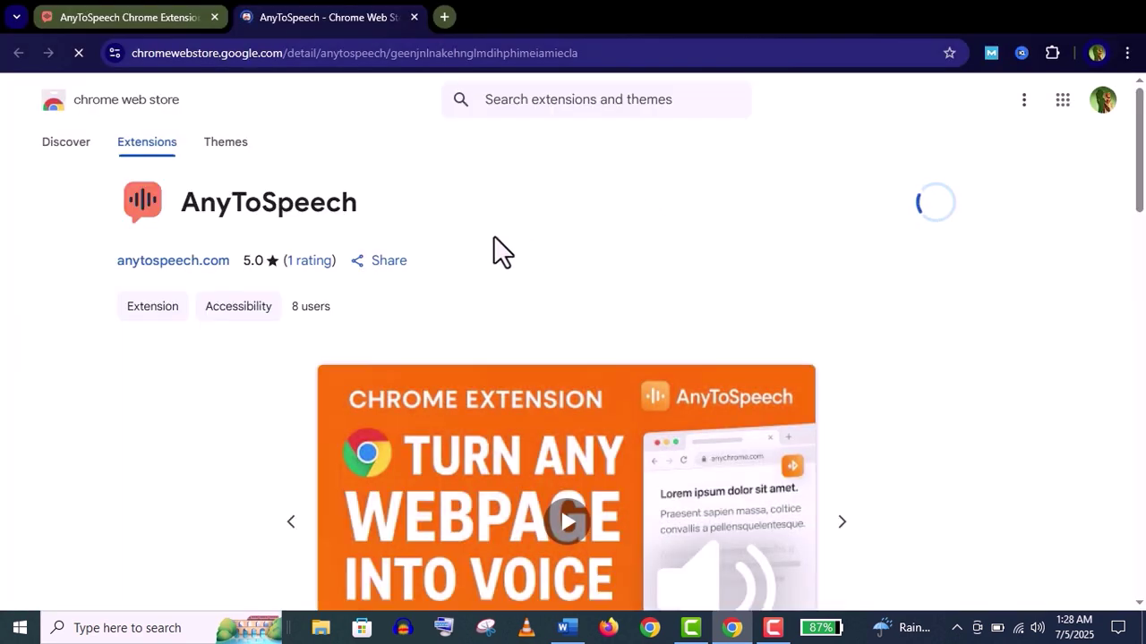
click(1018, 55)
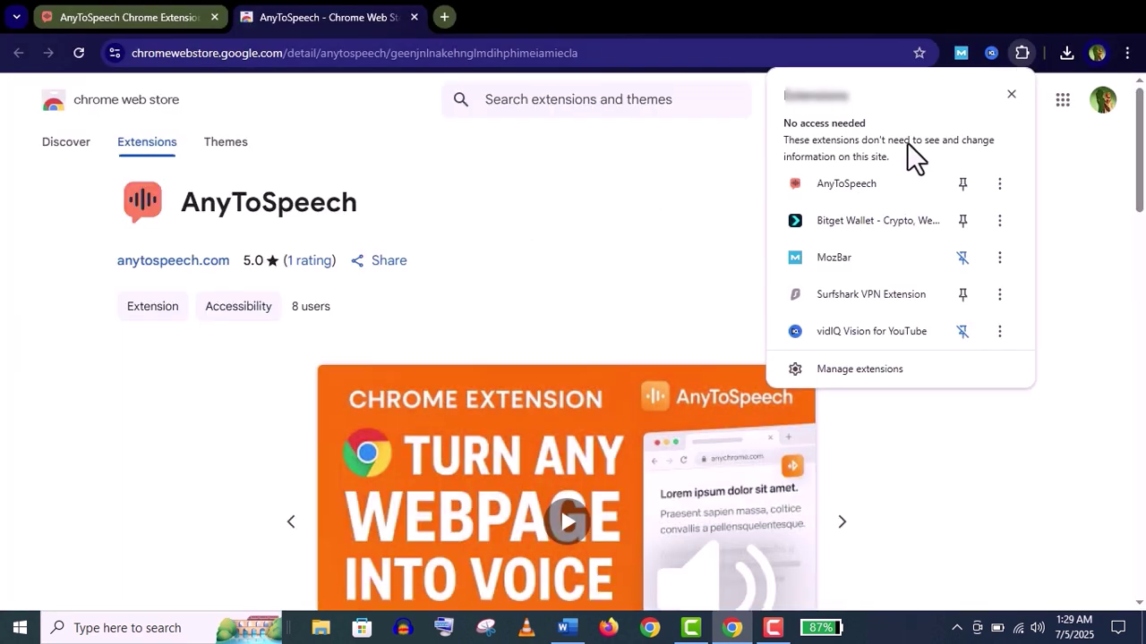
click(967, 179)
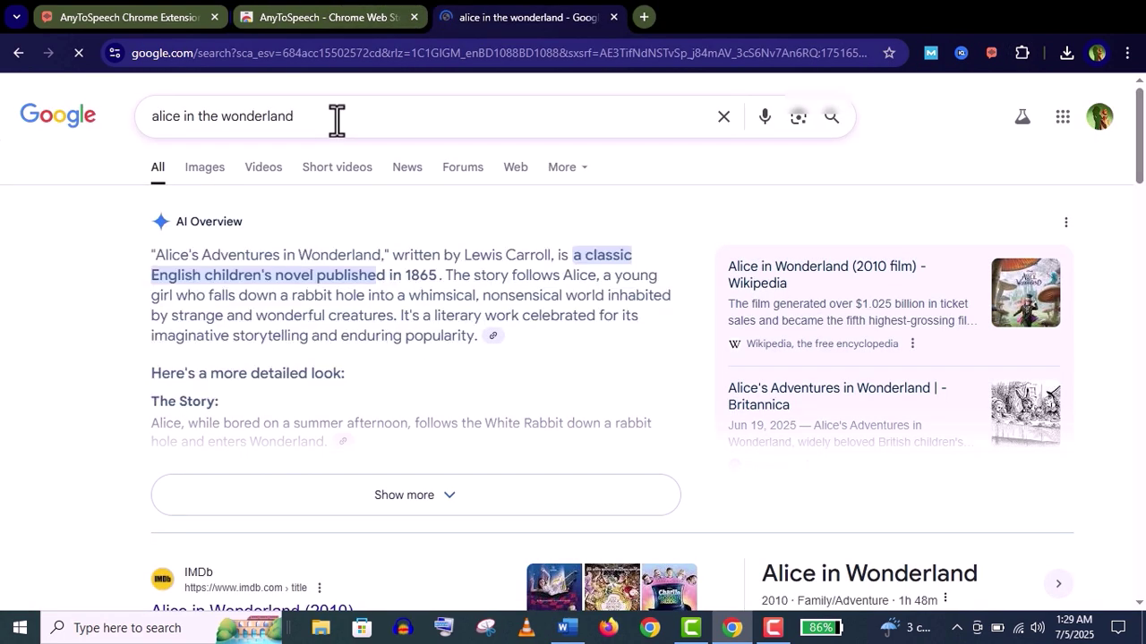
In the extension settings, enter the account e-mail, enable Use AI Summary, and save
click(990, 56)
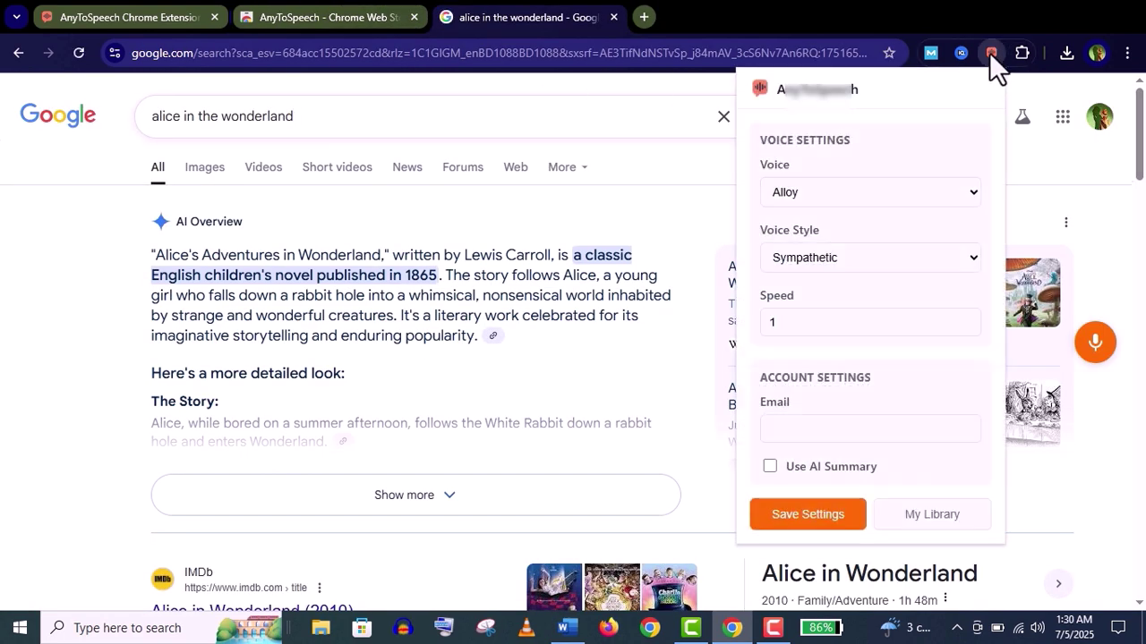
click(801, 430)
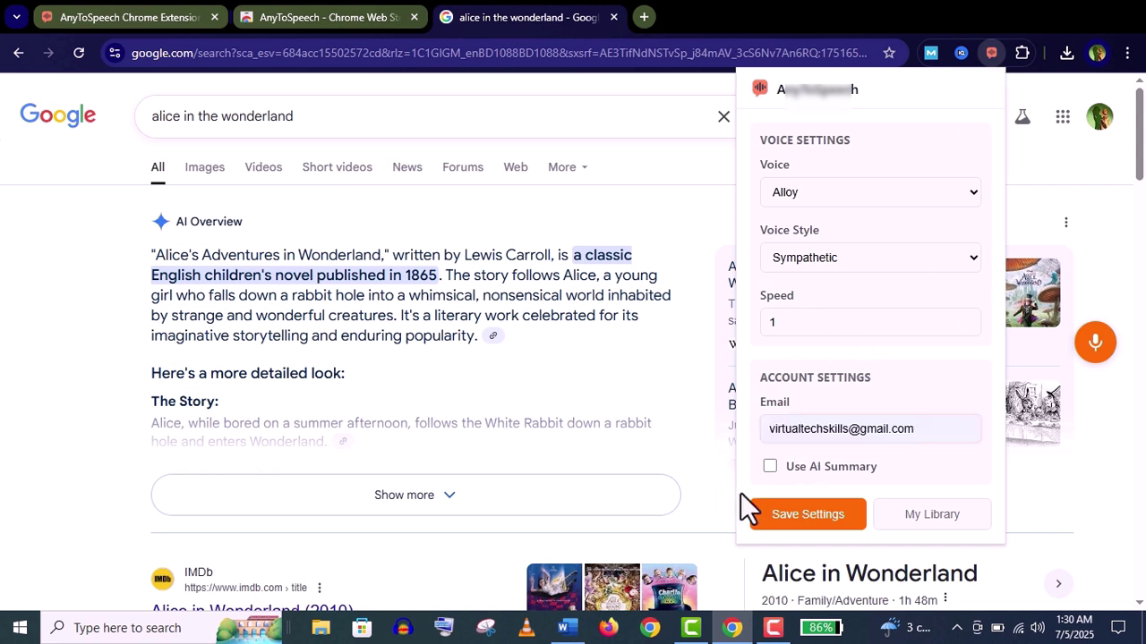
click(769, 467)
click(812, 515)
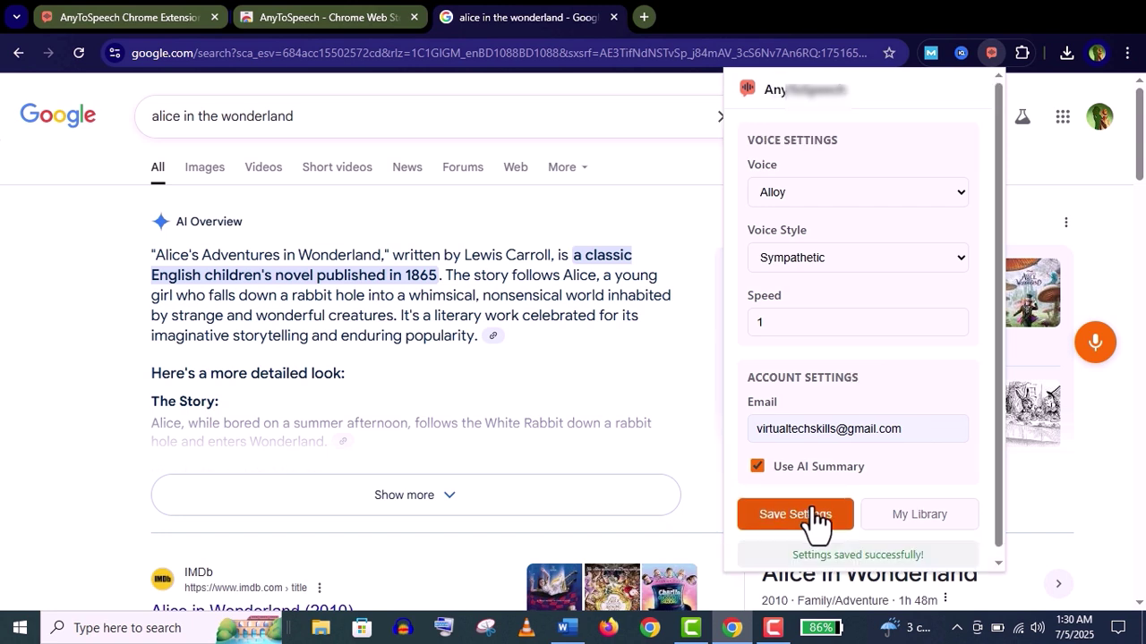
Convert the selected AI Overview paragraph to audio, play it, and download the mp3
click(1096, 344)
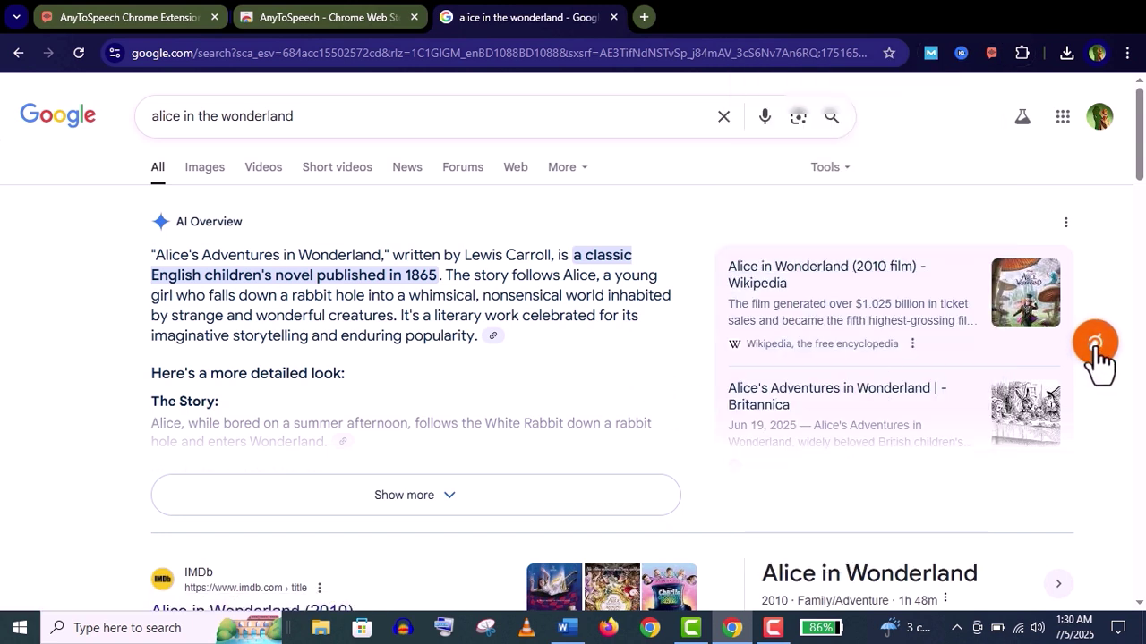
drag(149, 251, 484, 356)
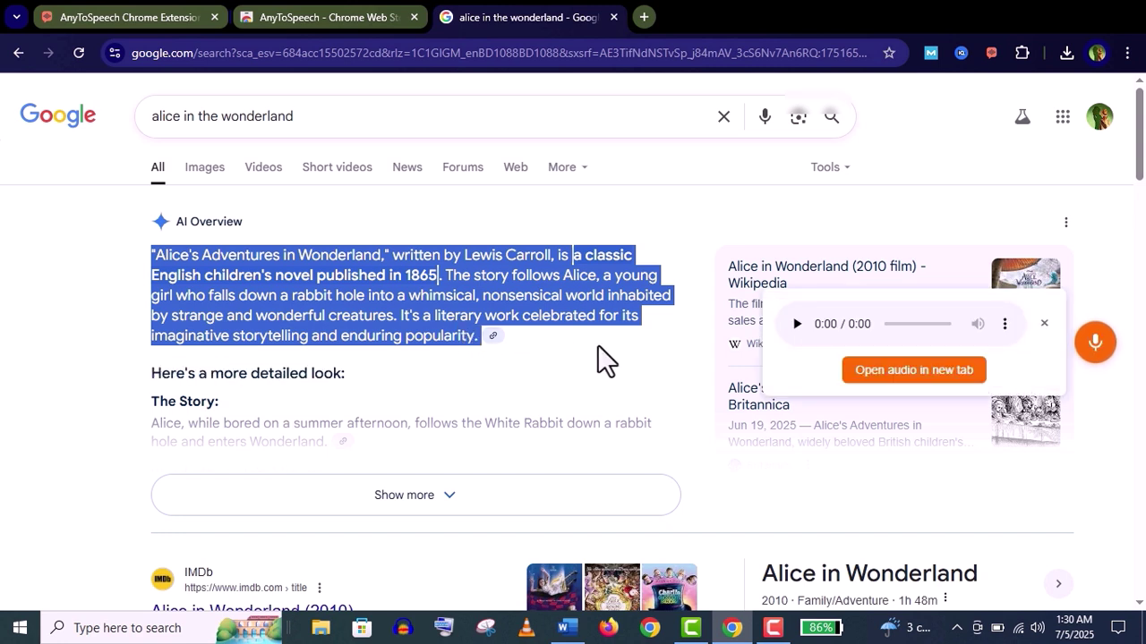
click(796, 324)
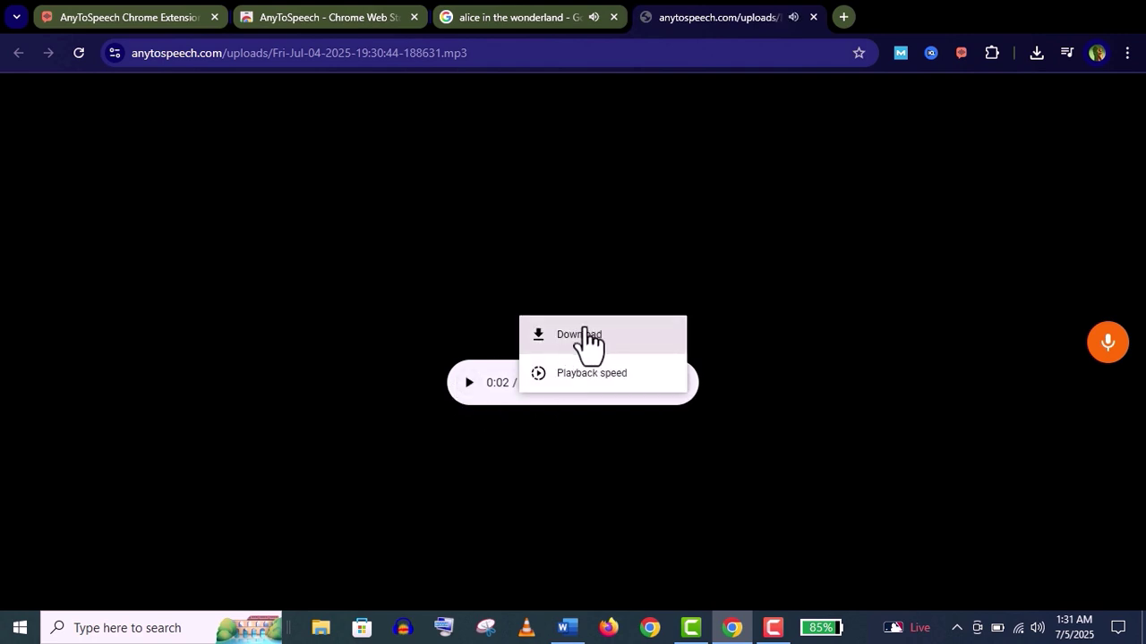
click(580, 335)
Send the message 'hi' through AnyToSpeech's support chat
scroll(1143, 188, down, 2)
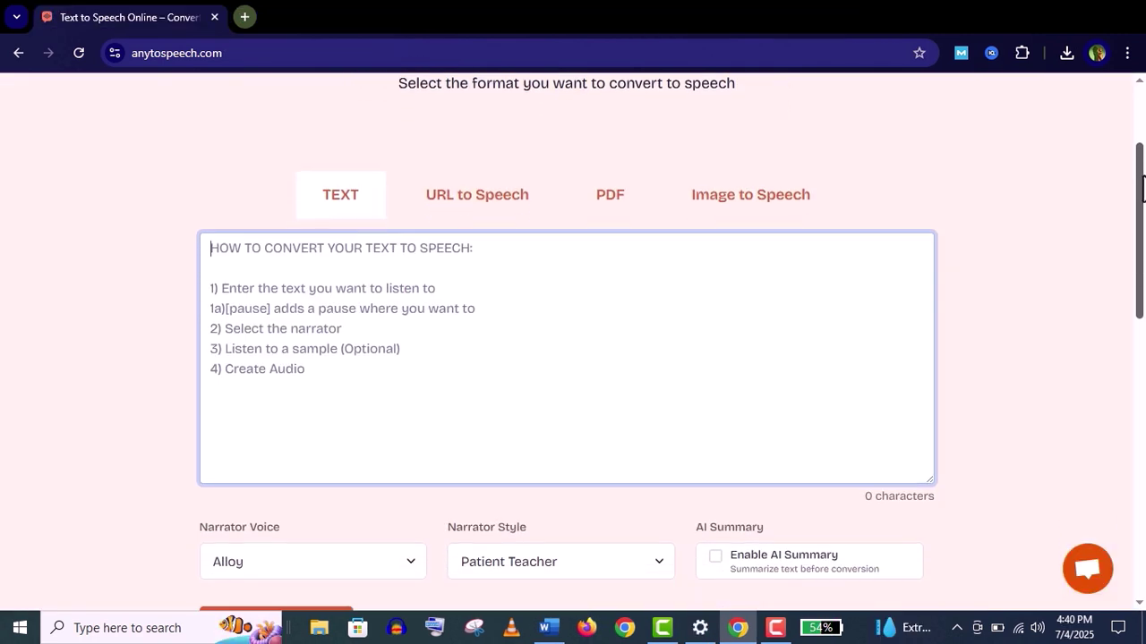
scroll(1143, 188, up, 2)
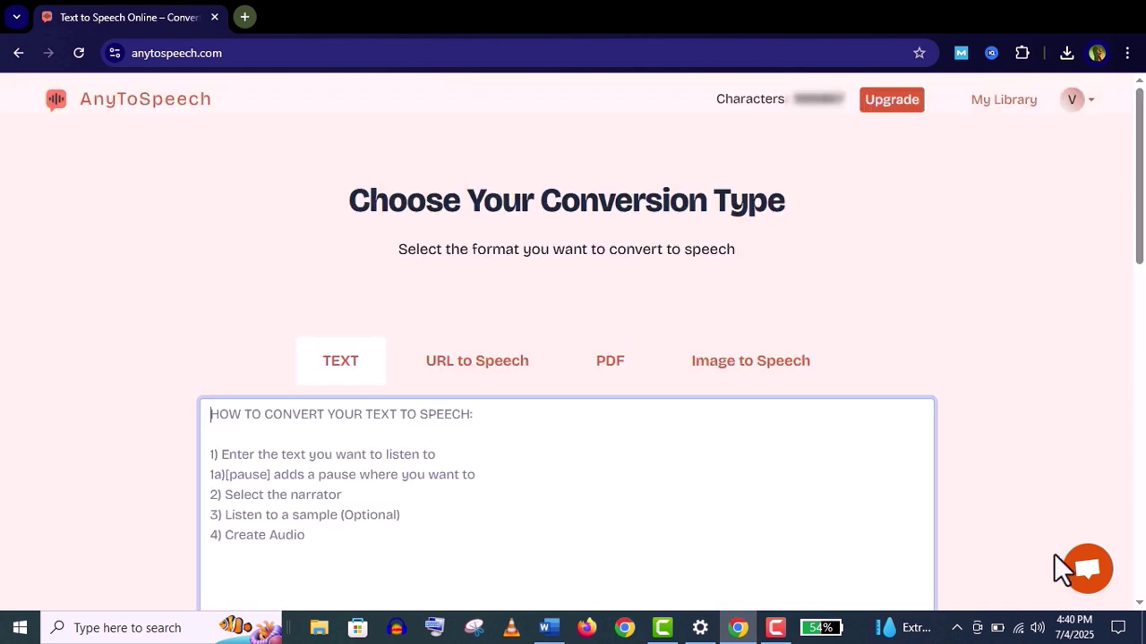
click(1088, 573)
click(1088, 573)
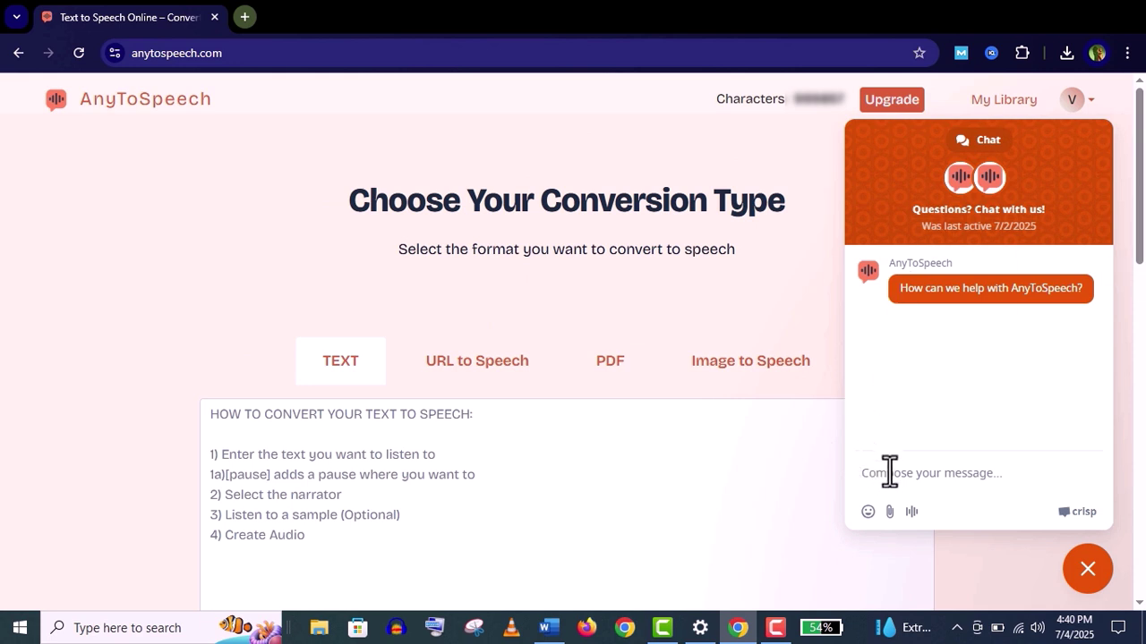
text(h)
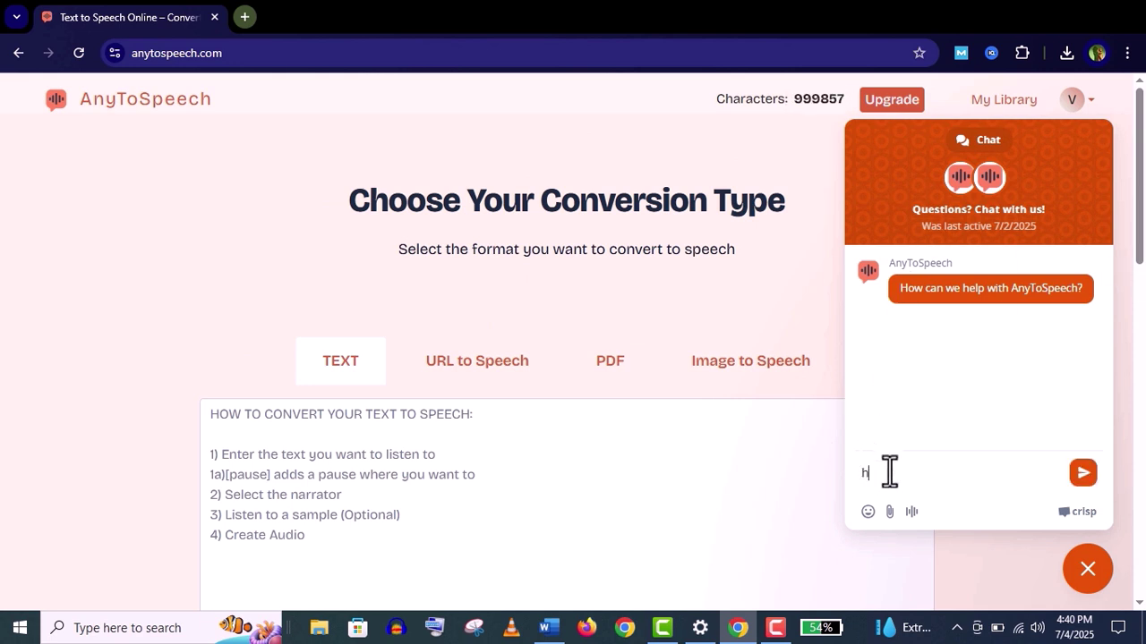
text(i)
key(Return)
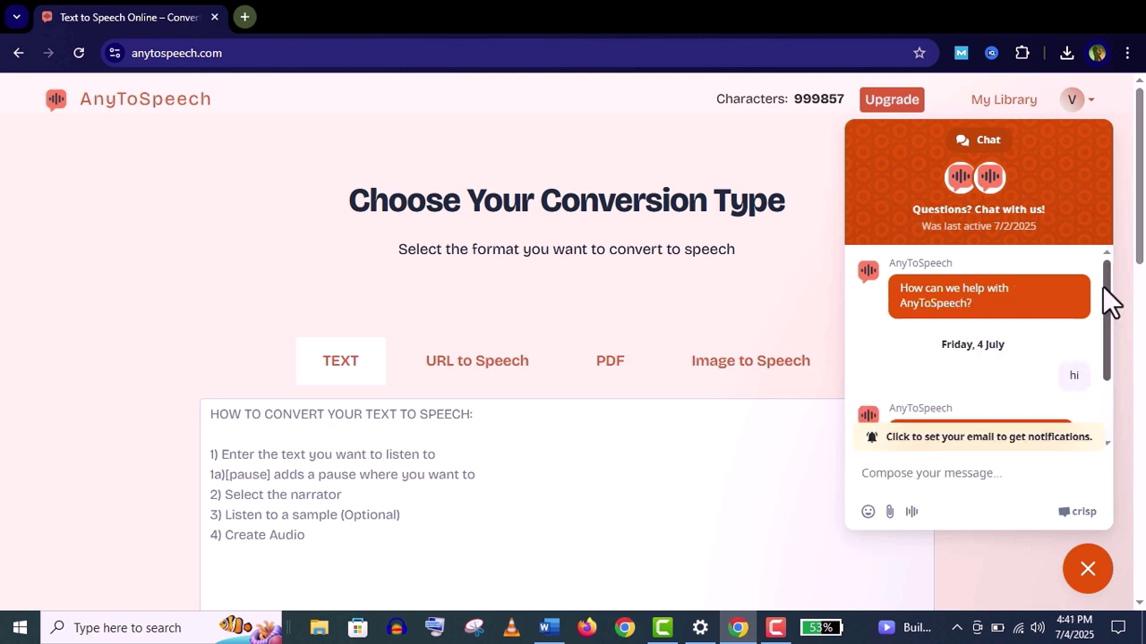
Close the support chat panel and then the Chrome window
drag(1103, 284, 1108, 242)
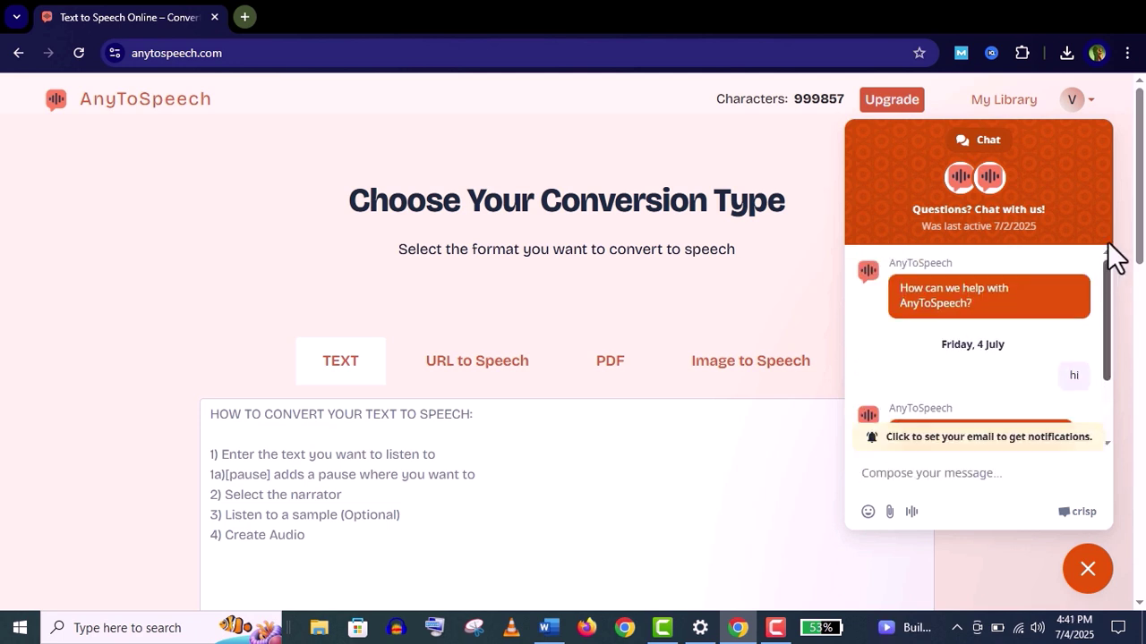
click(1115, 257)
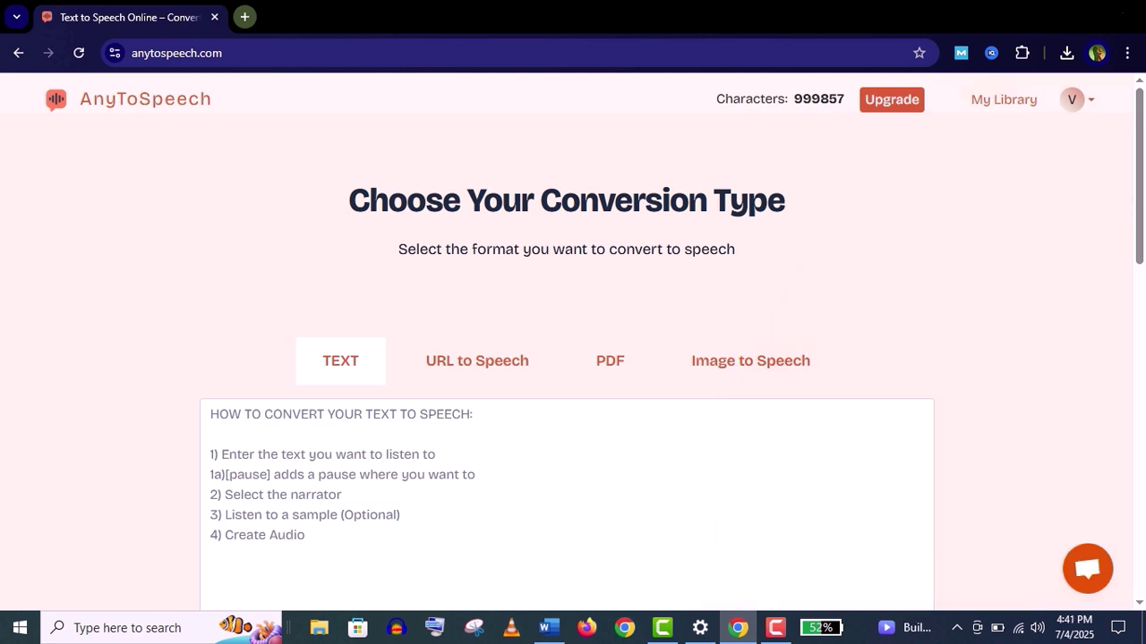
click(1126, 17)
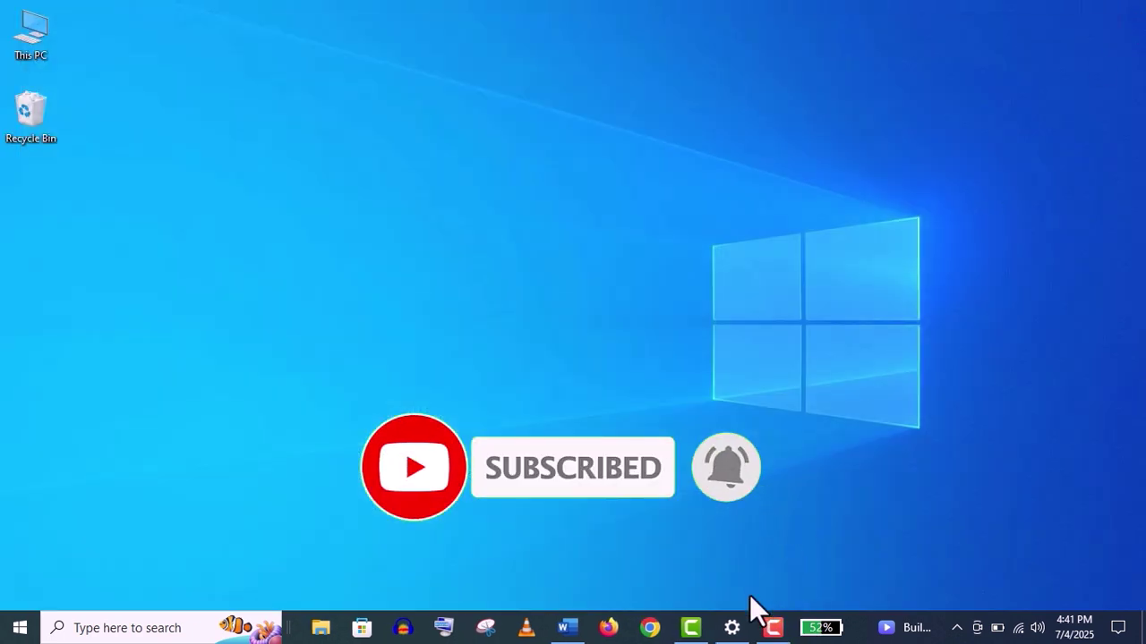